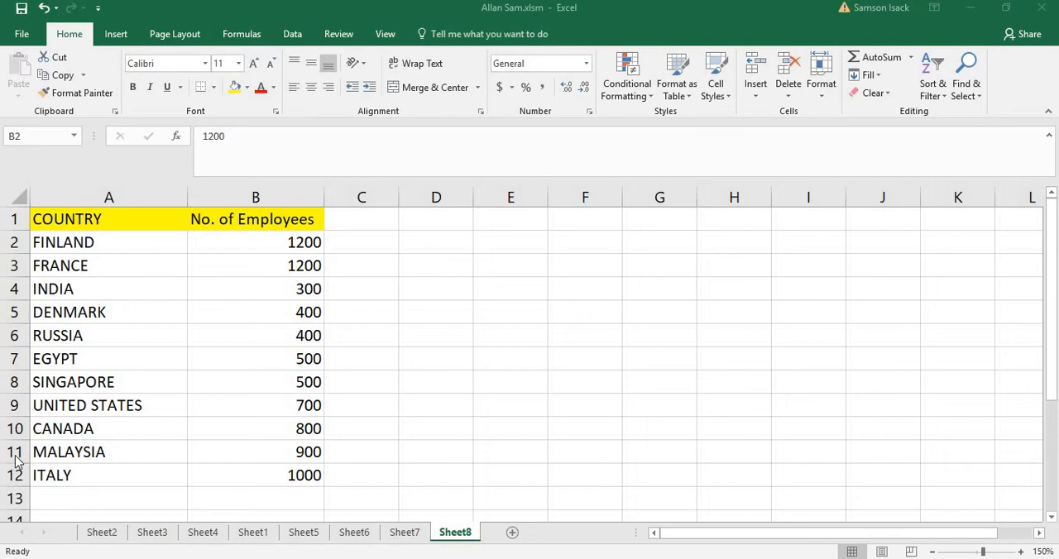
click(143, 218)
drag(66, 312, 61, 406)
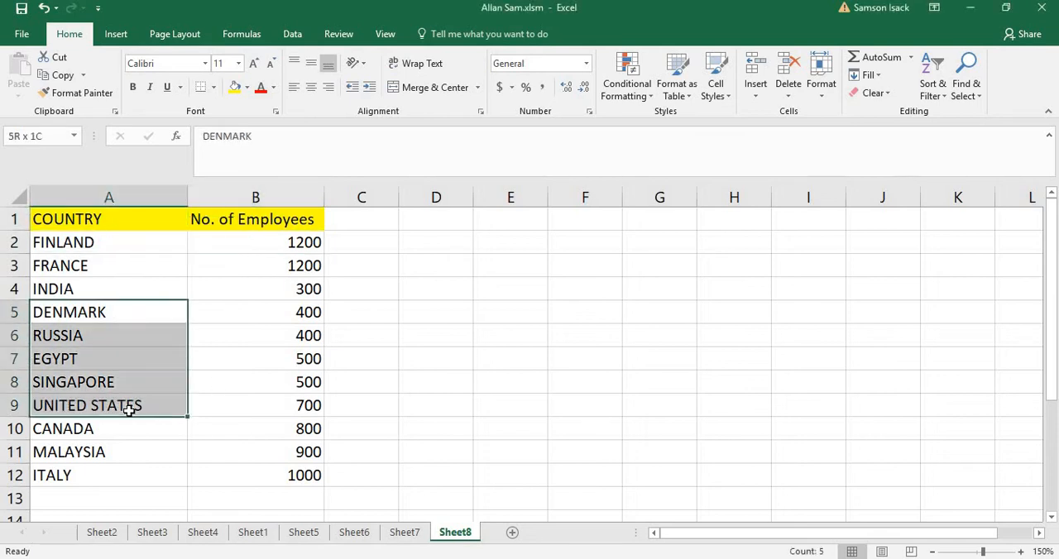
drag(126, 416, 126, 427)
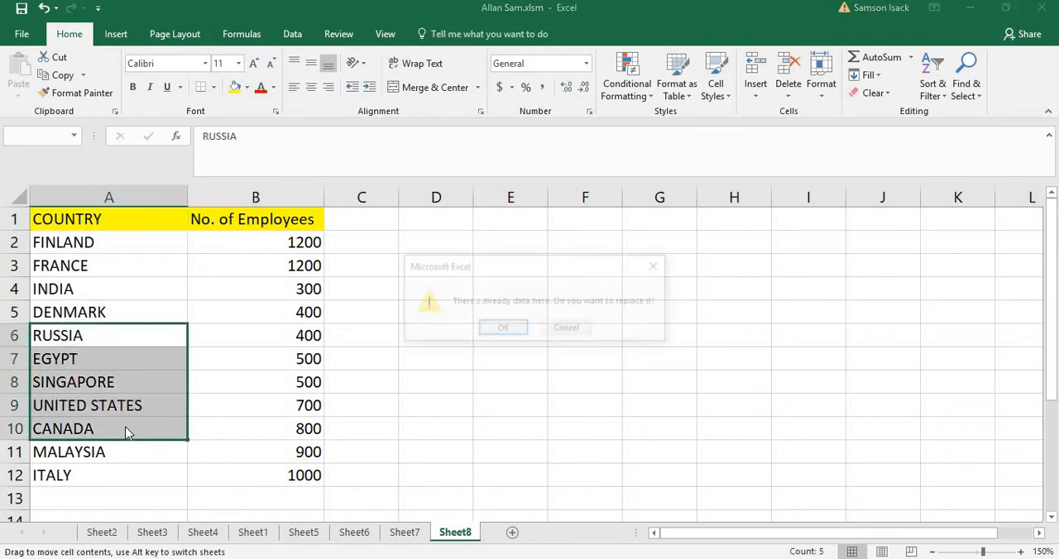
click(569, 330)
click(280, 227)
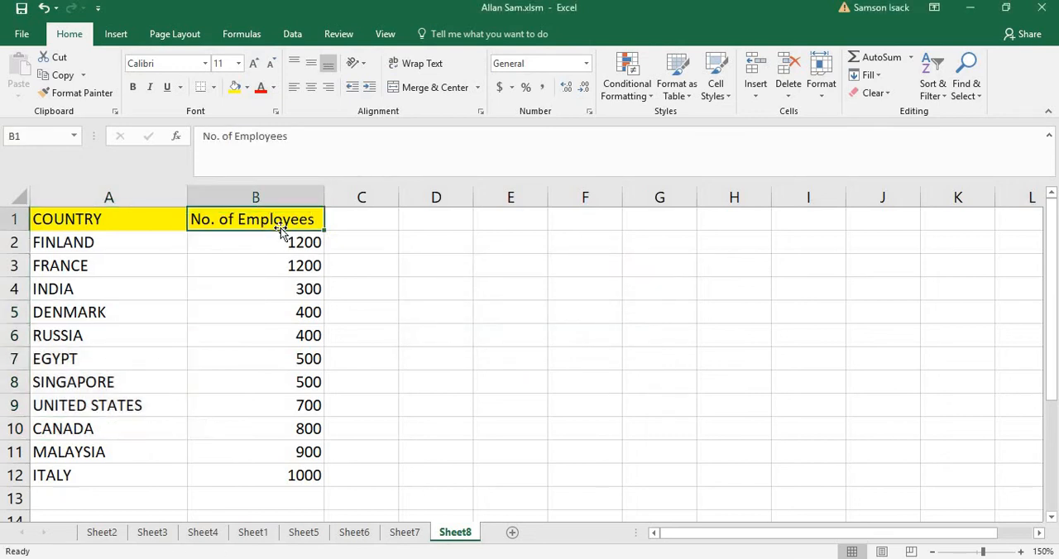
Set the number of employees to 100 for France and 600 for Singapore
click(305, 264)
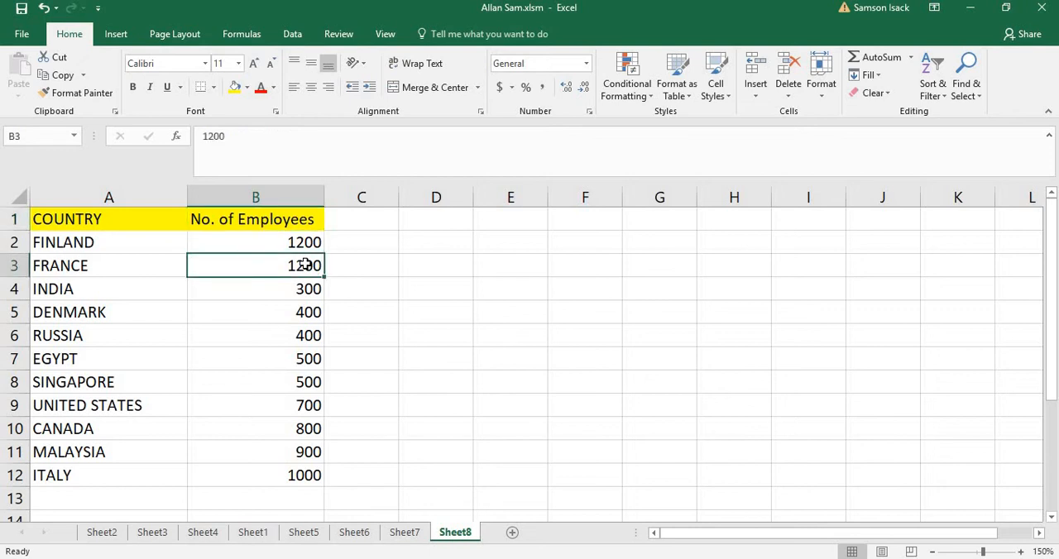
text(100)
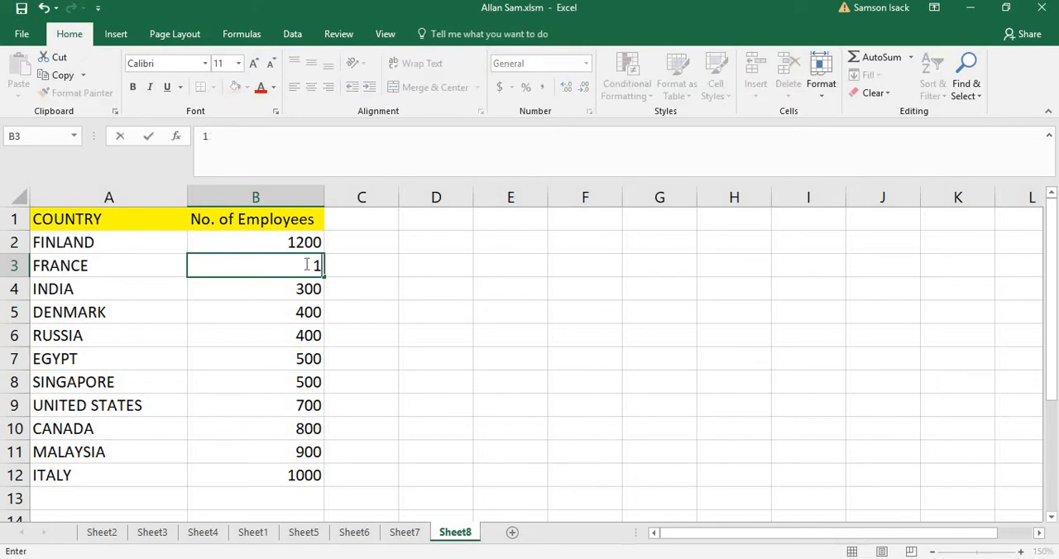
click(311, 383)
text(600)
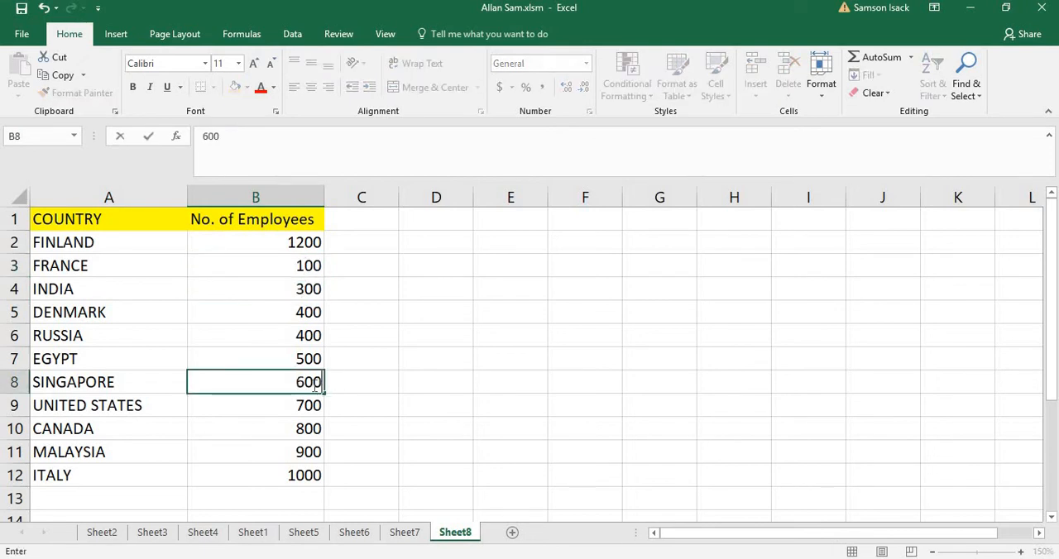
click(299, 428)
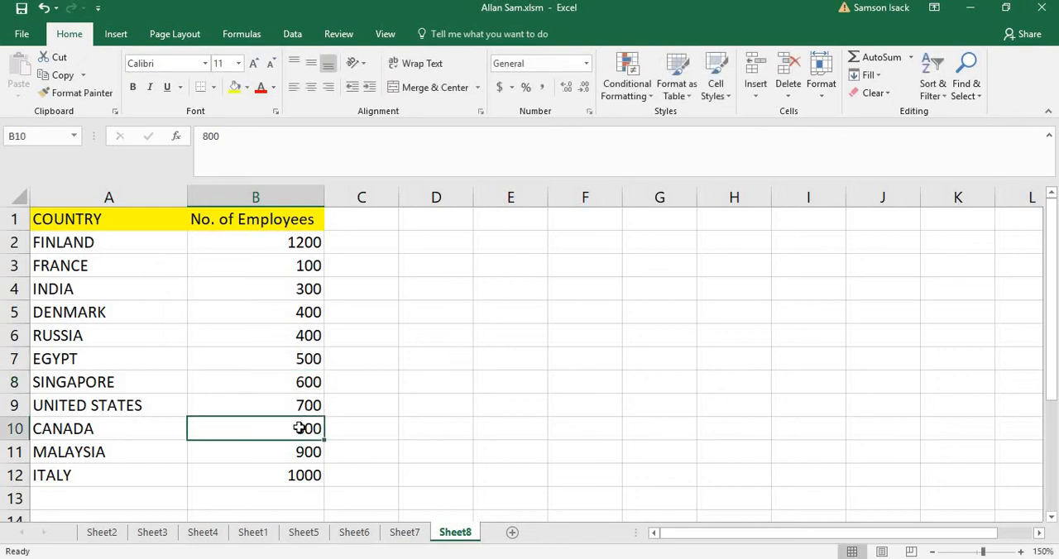
click(302, 248)
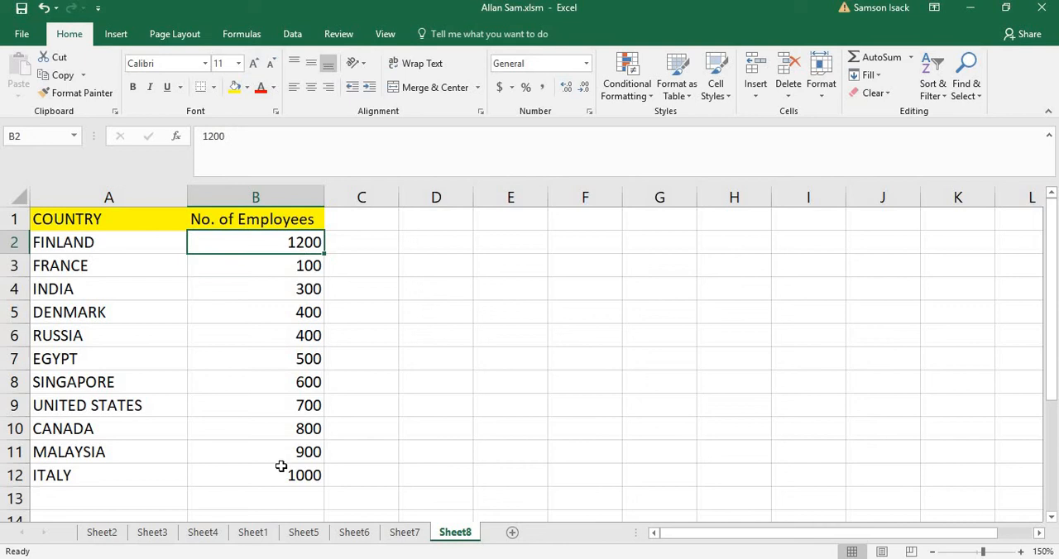
drag(306, 321, 307, 344)
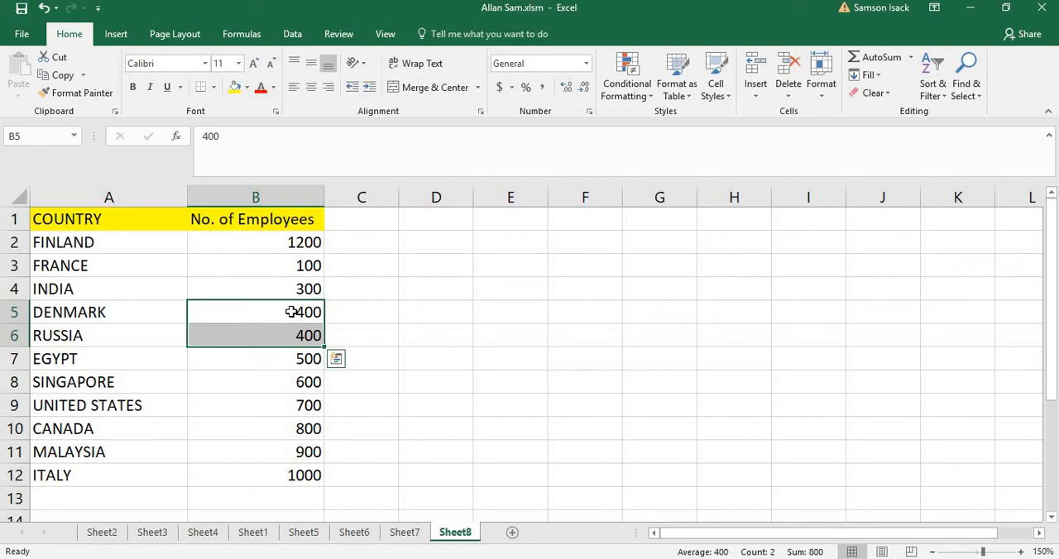
Enter the heading MODE in cell D1
click(464, 221)
text(m)
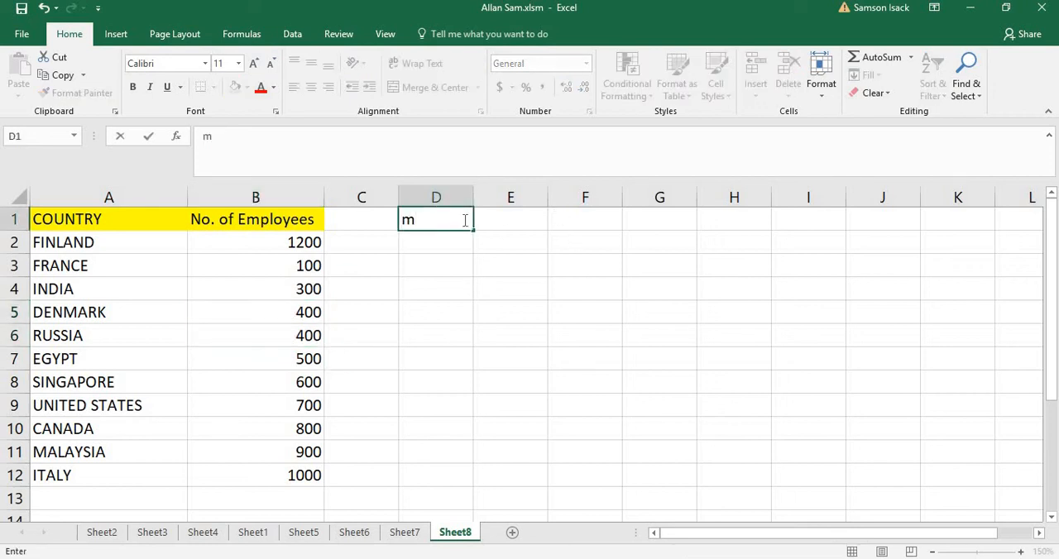
key(BackSpace)
text(MODE)
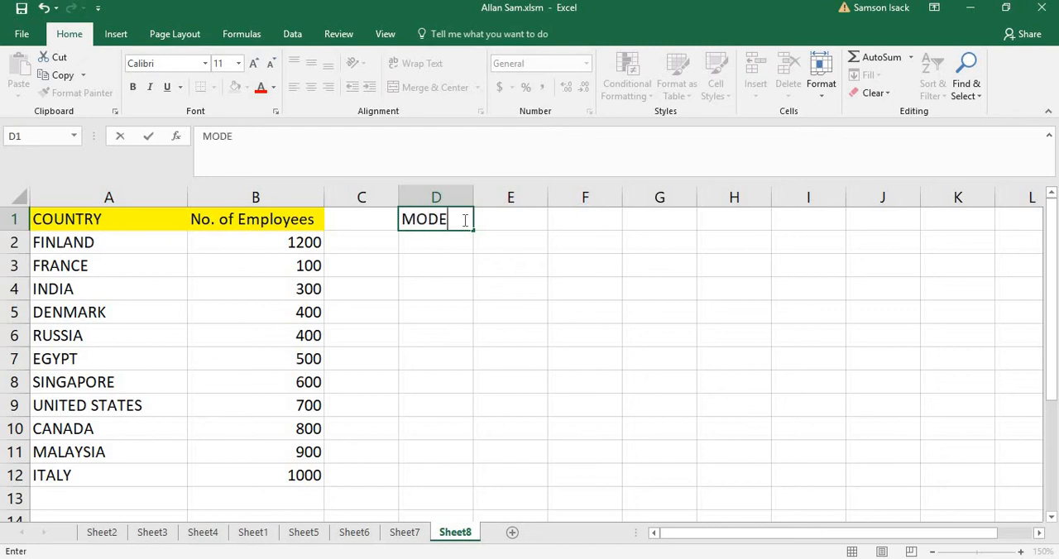
key(Return)
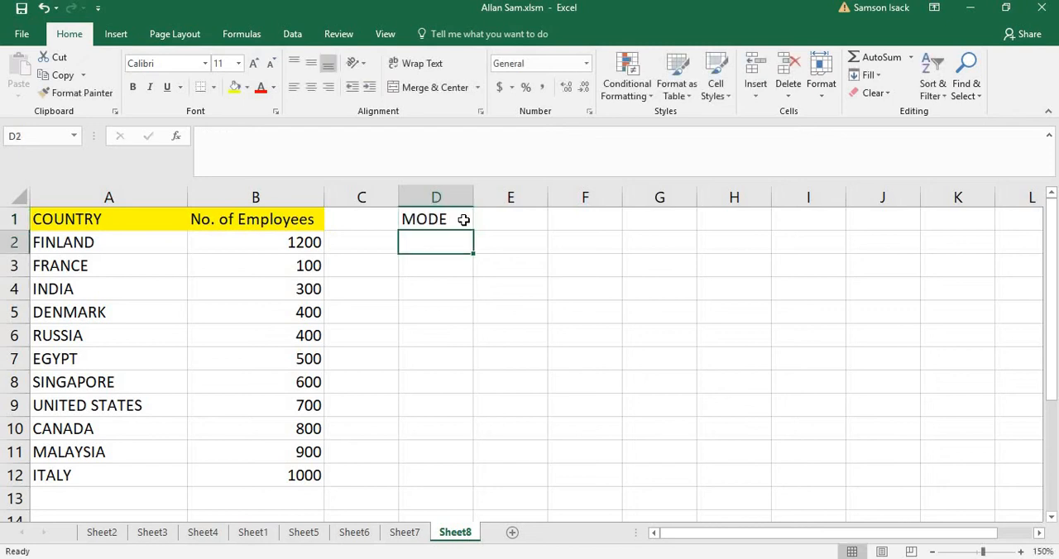
Fill the MODE heading cell D1 with blue and give cell D2 below it a white fill
click(246, 87)
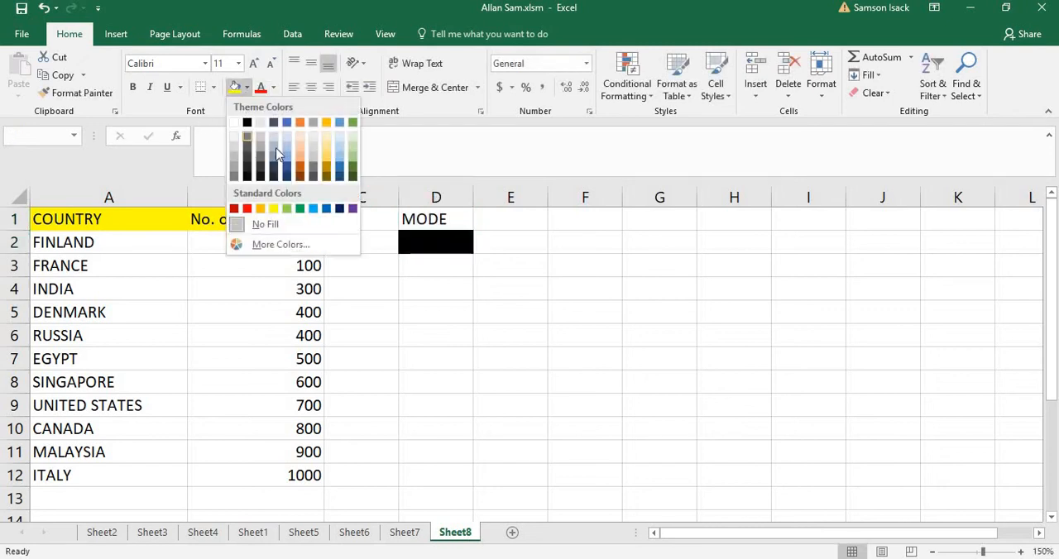
click(286, 122)
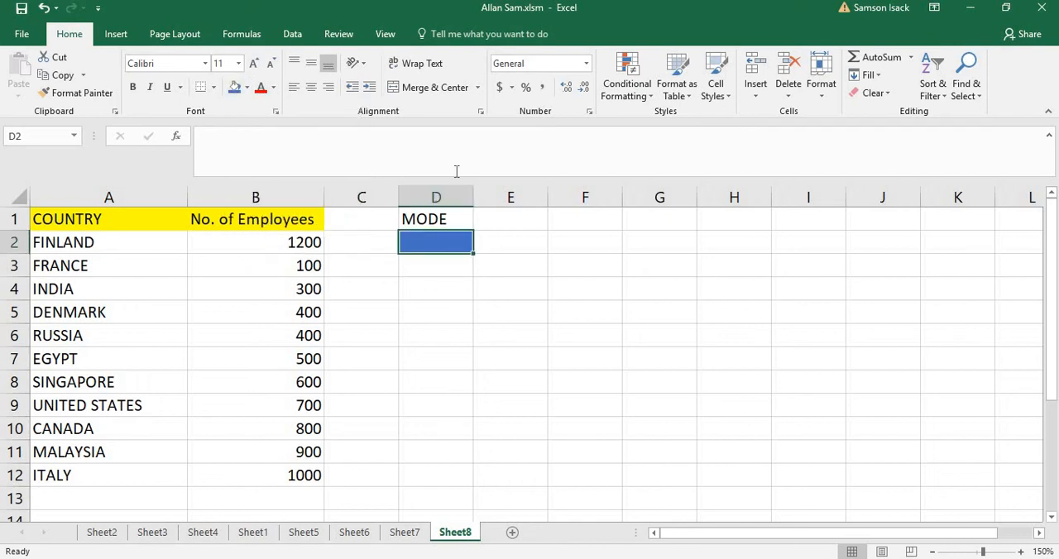
click(444, 225)
click(235, 87)
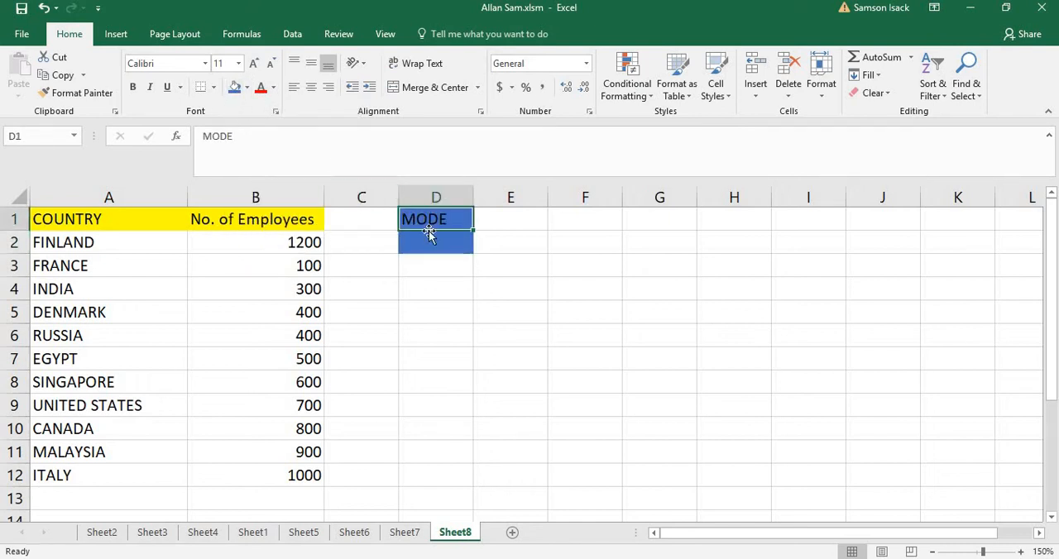
click(447, 242)
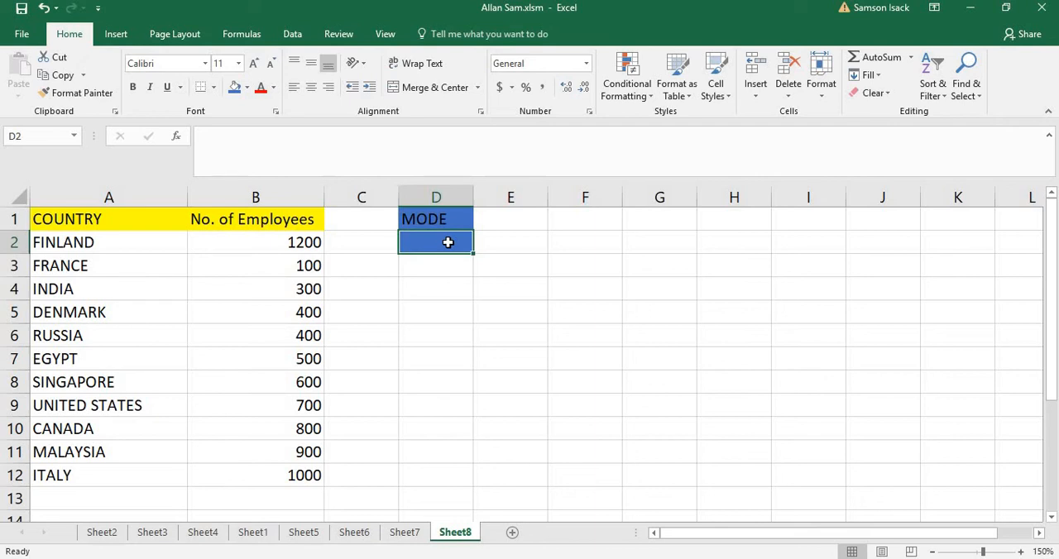
click(247, 87)
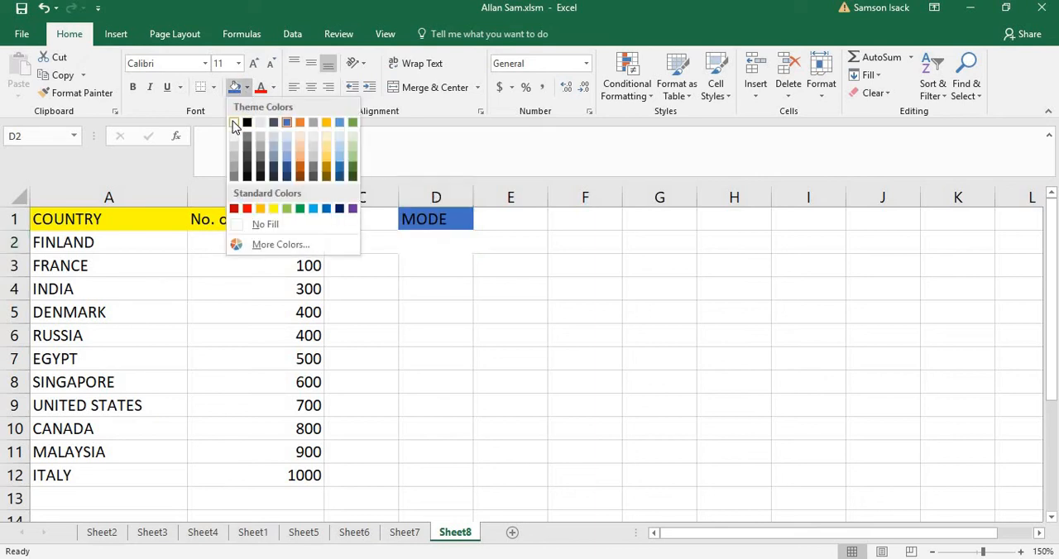
click(235, 124)
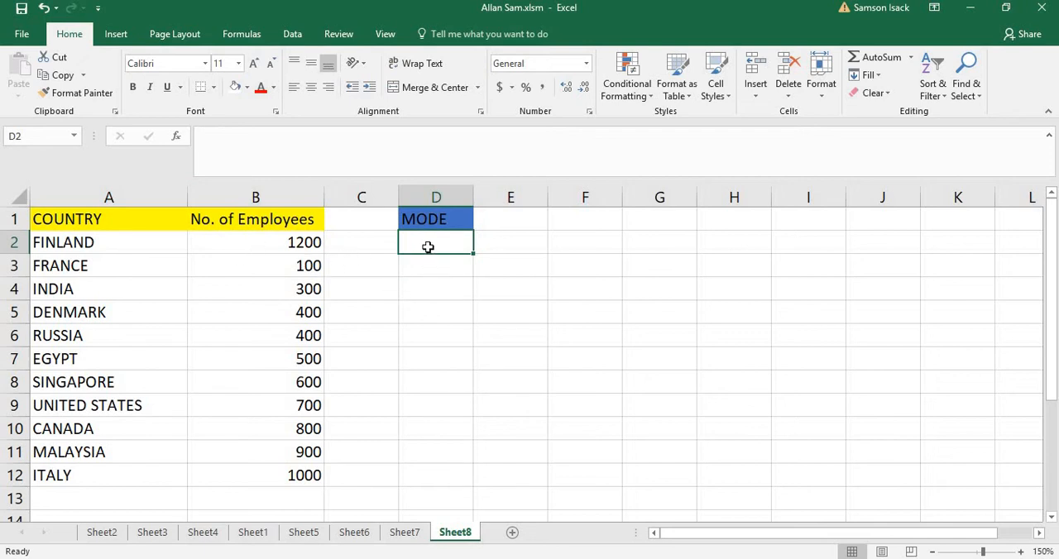
Enter the formula =MODE(B2:B12) in cell D2 to find the most frequent number of employees
text(=)
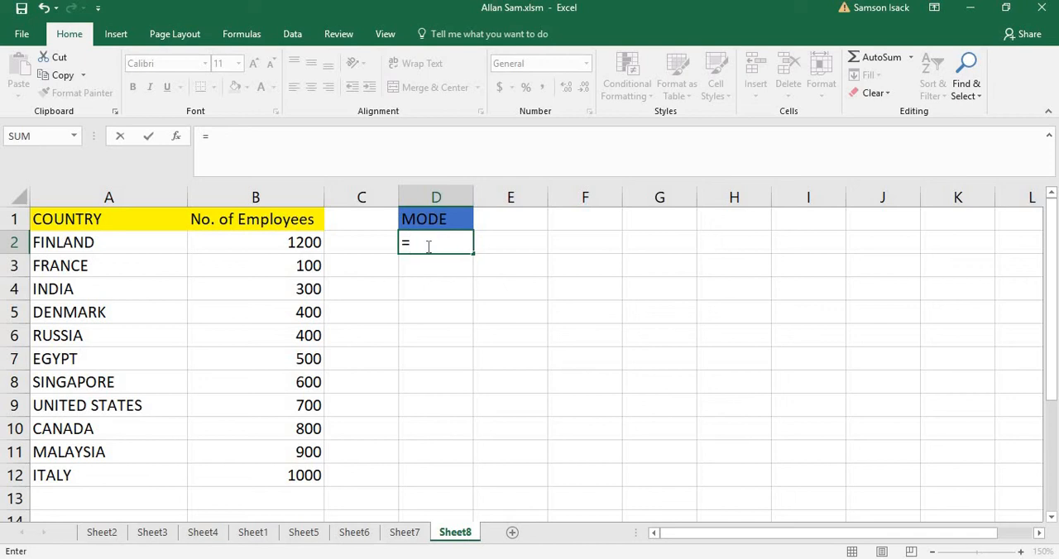
text(m)
key(BackSpace)
text(MODE)
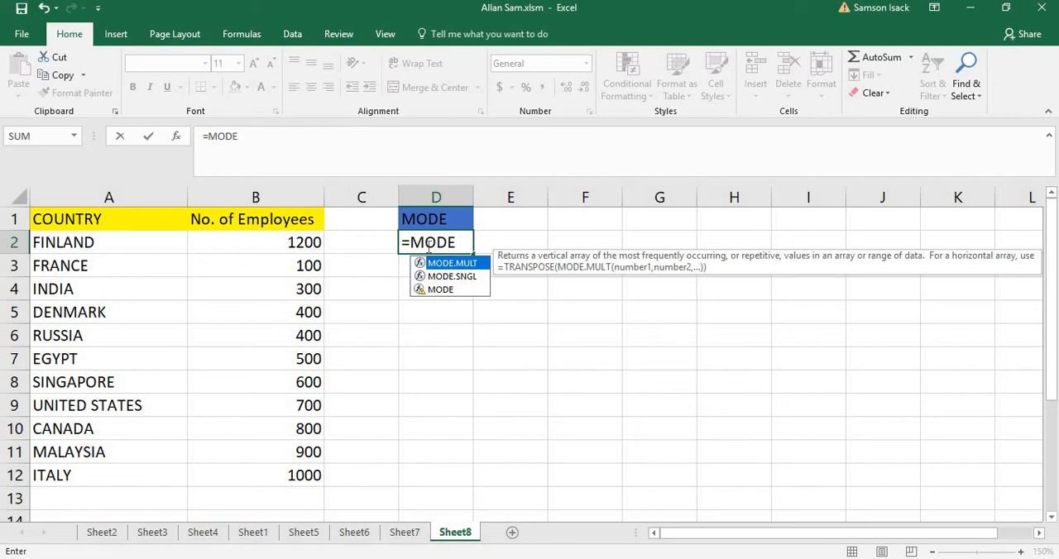
text(()
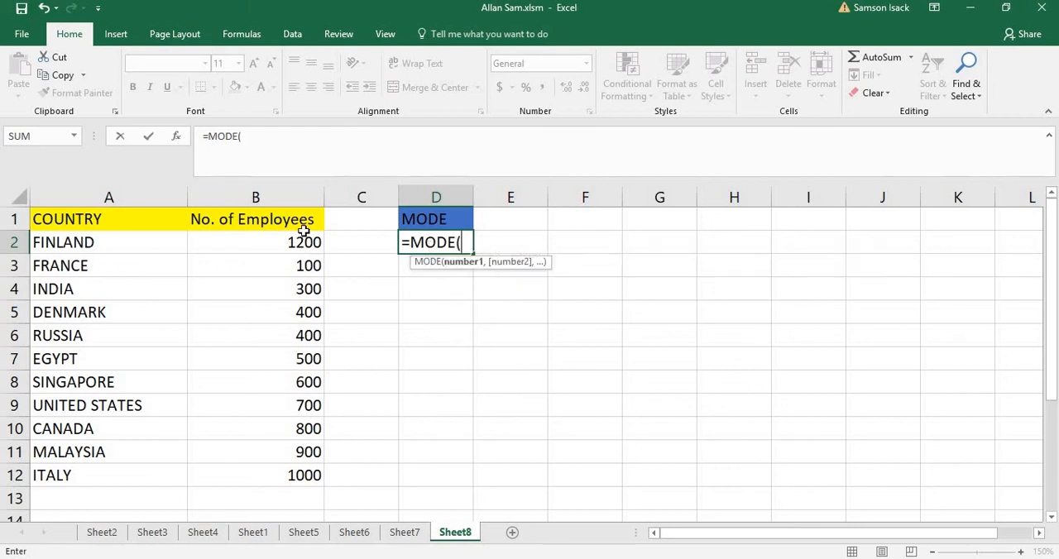
drag(300, 238, 296, 475)
text())
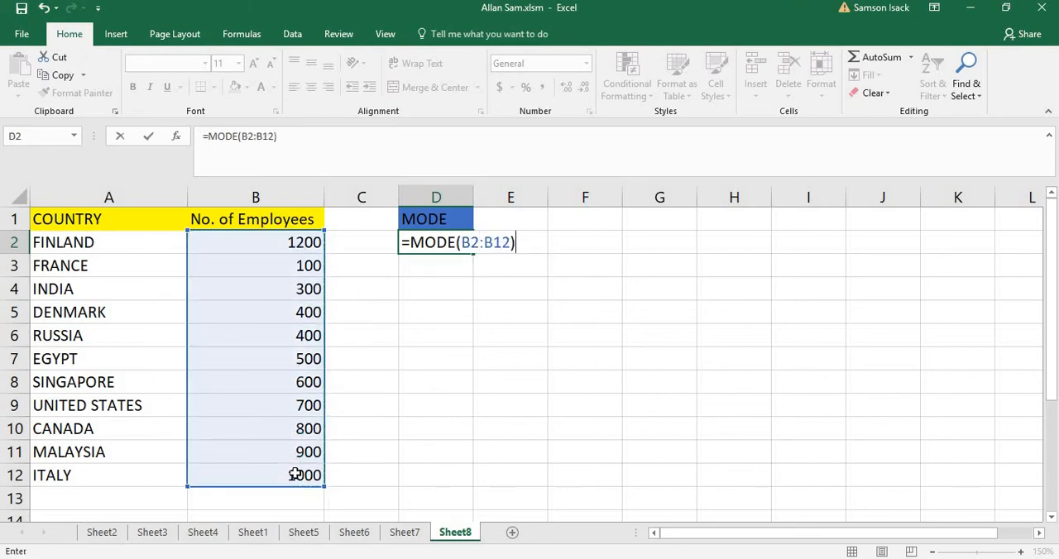
key(Return)
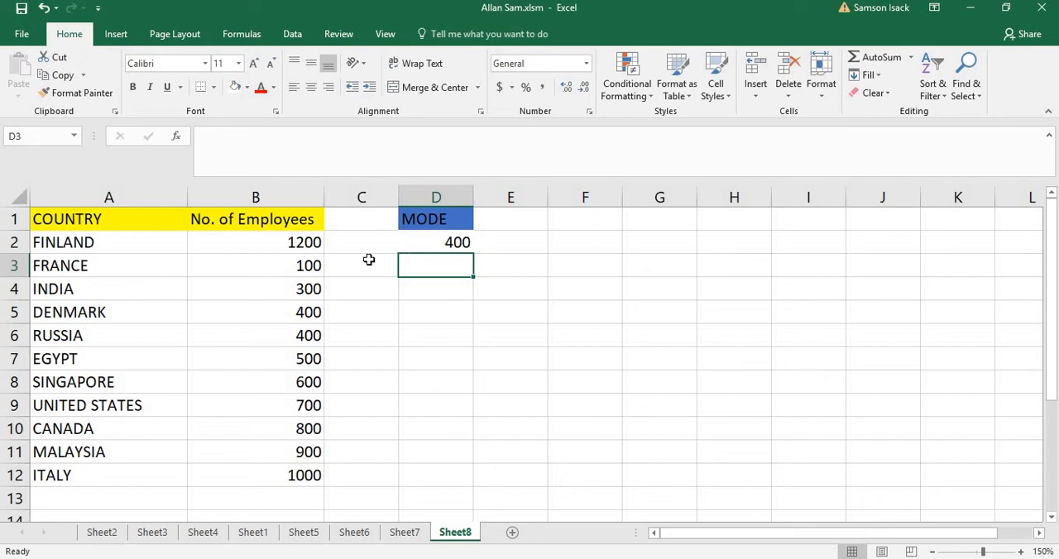
click(445, 242)
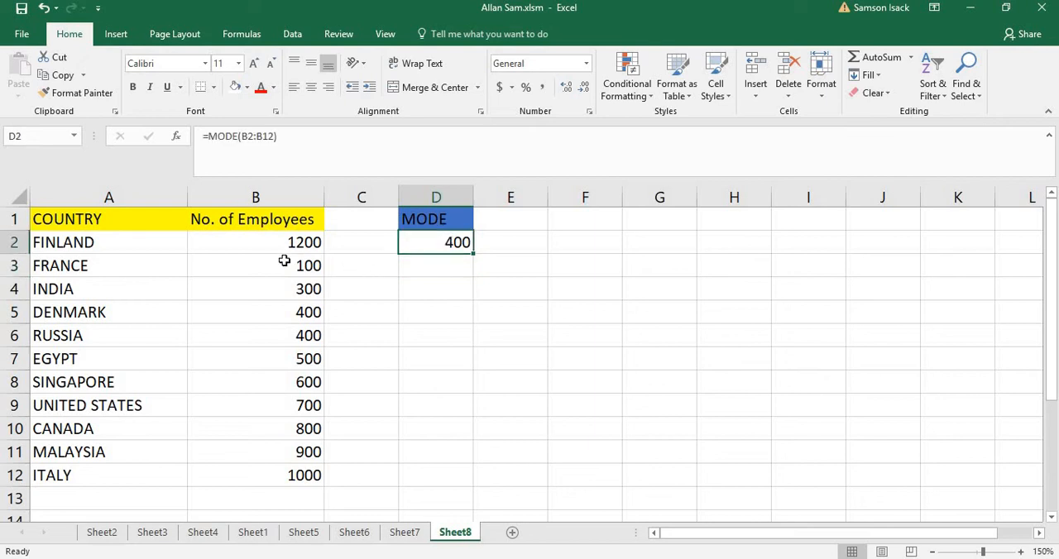
Set Russia's number of employees in B6 to 440 and check the mode formula in D2
click(311, 336)
text(4)
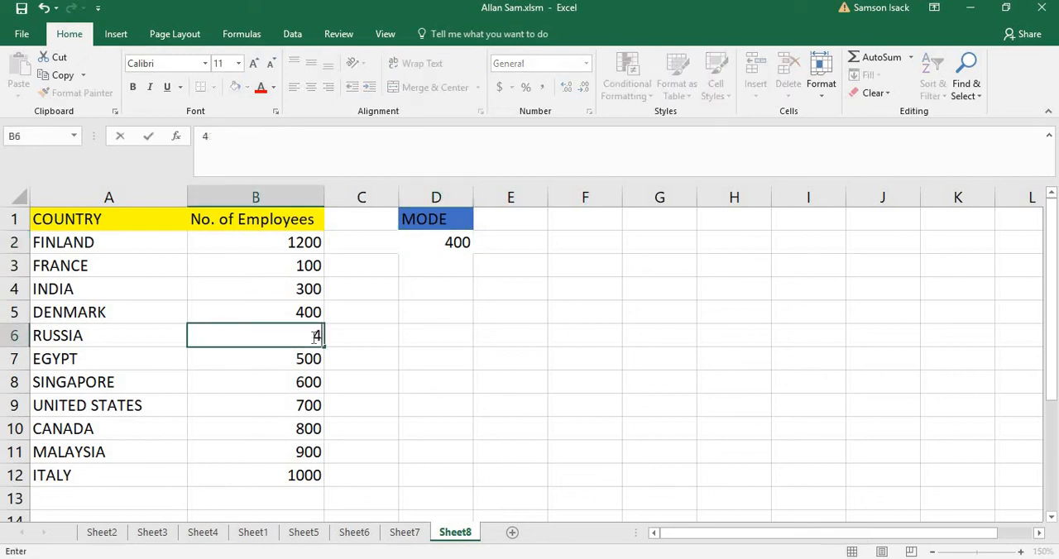
text(40)
key(Return)
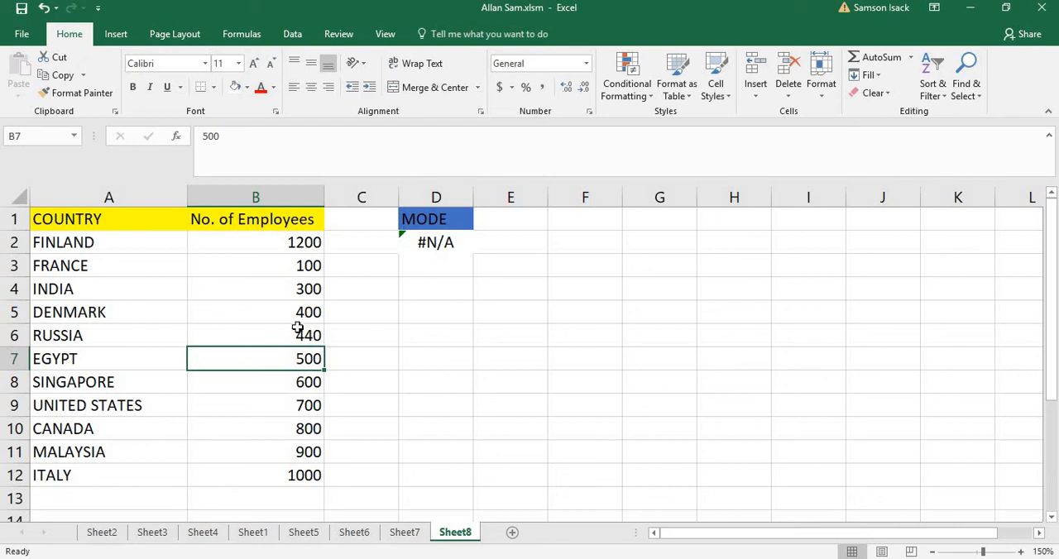
click(445, 238)
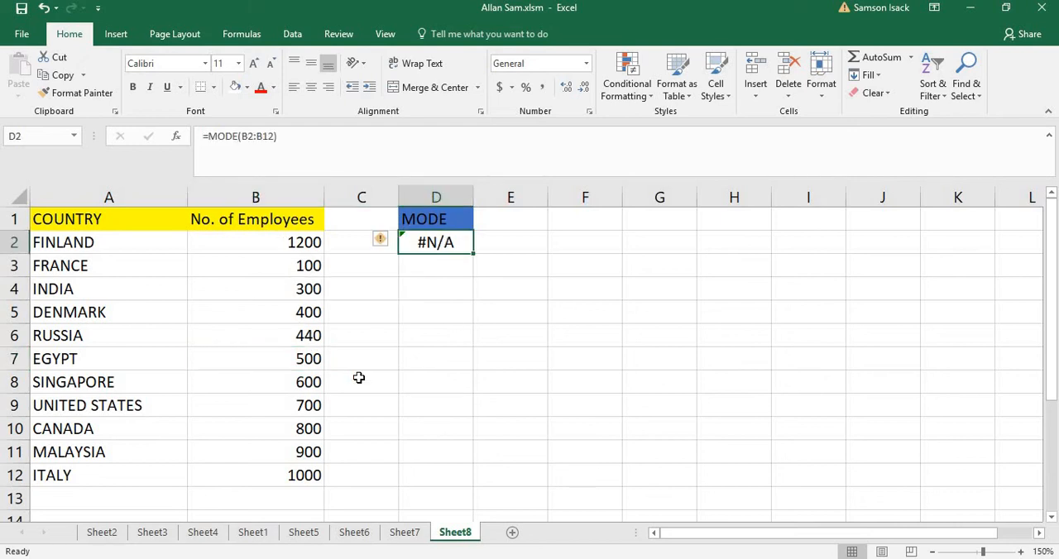
Set Russia's number of employees in B6 back to 400
click(305, 335)
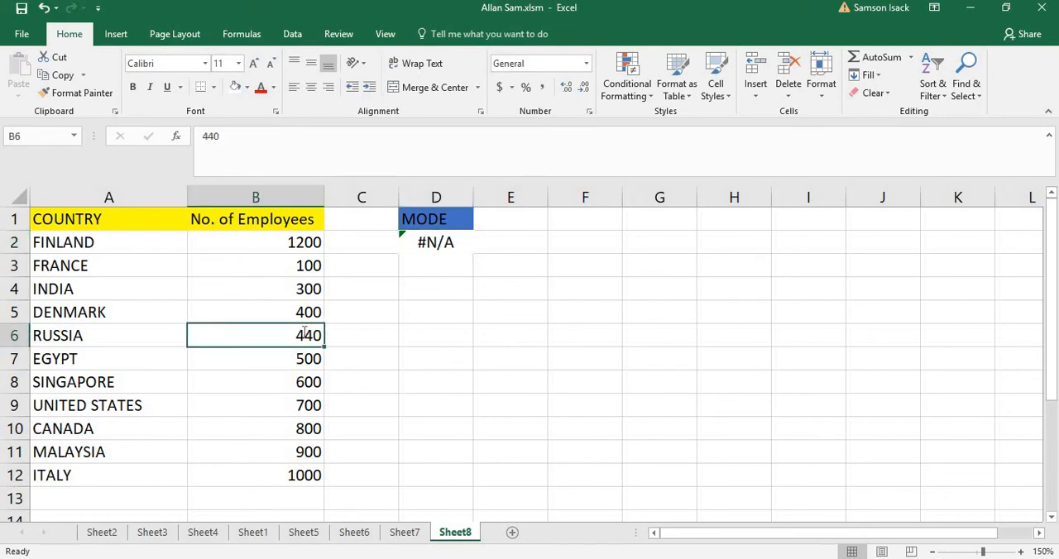
text(400)
key(Return)
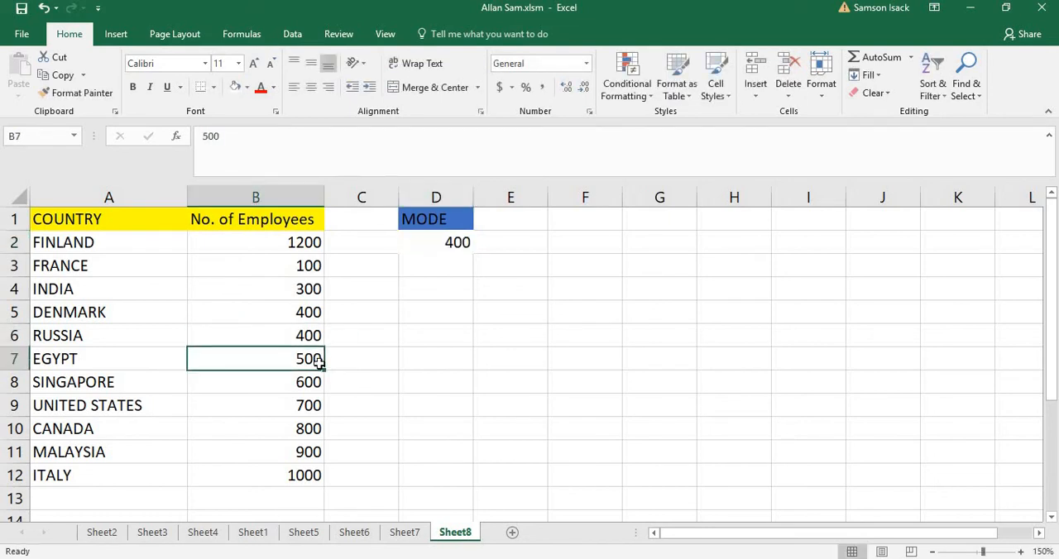
Set France's number of employees in B3 to 1200 and check the mode formula in D2 against the data
click(296, 261)
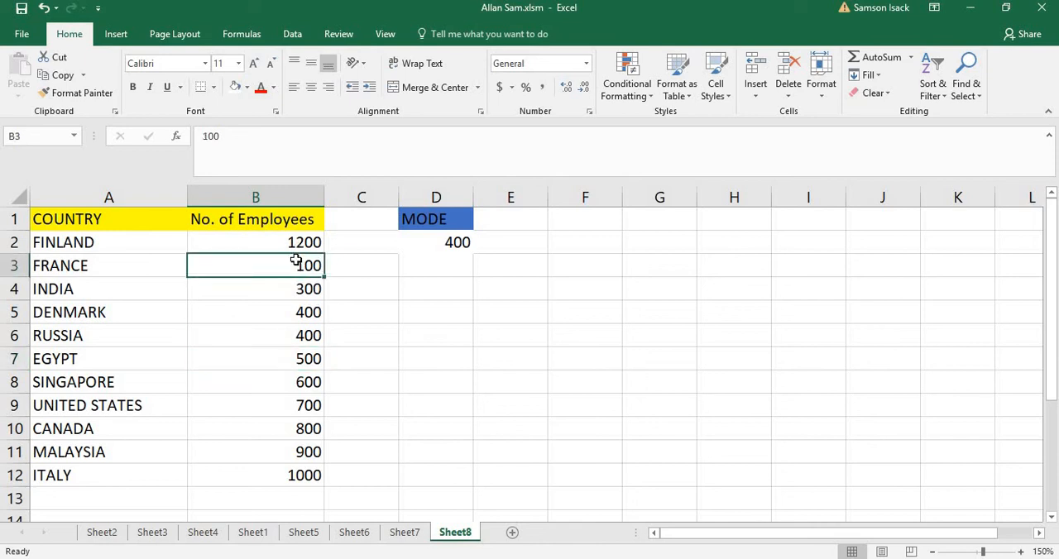
text(1200)
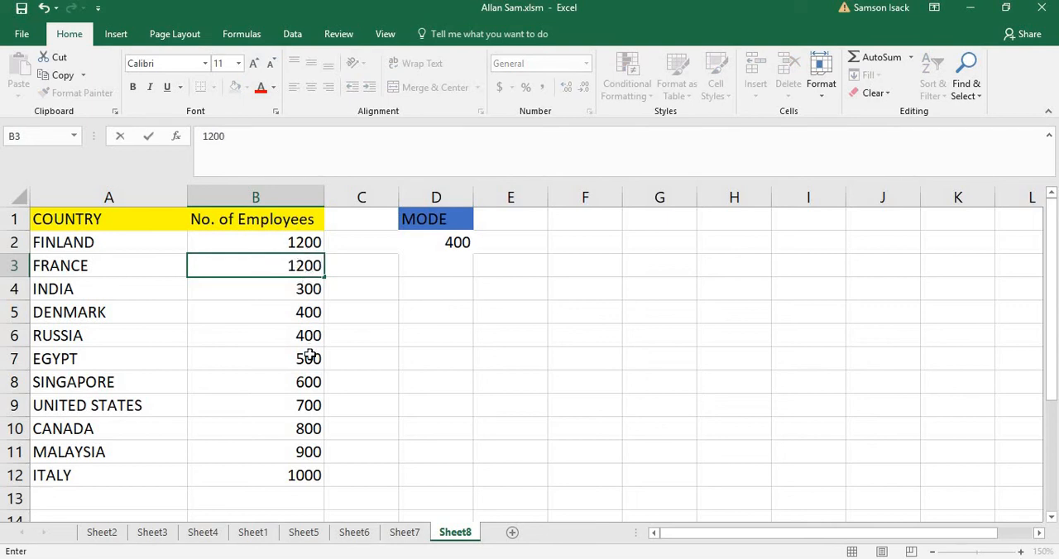
key(Return)
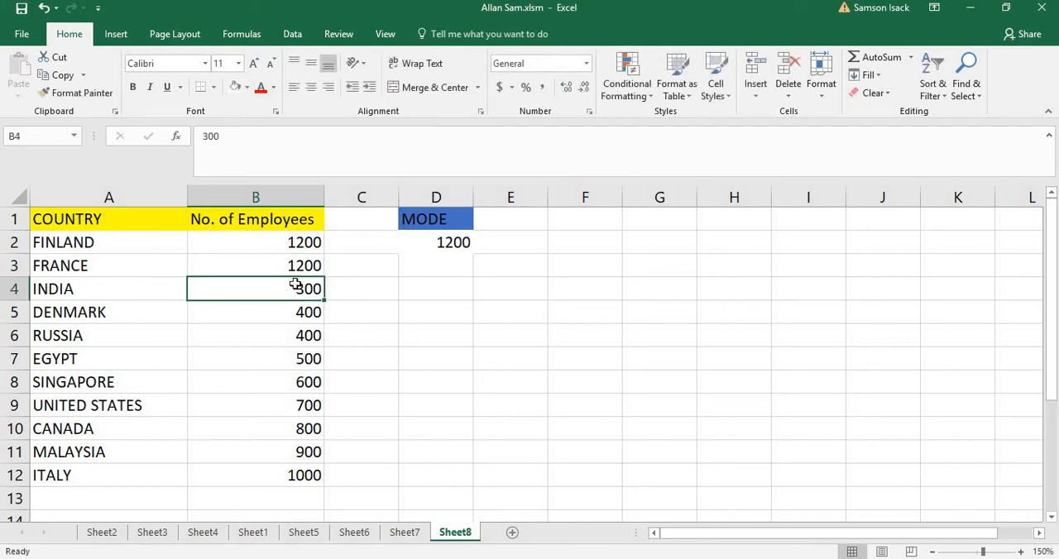
drag(307, 243, 308, 265)
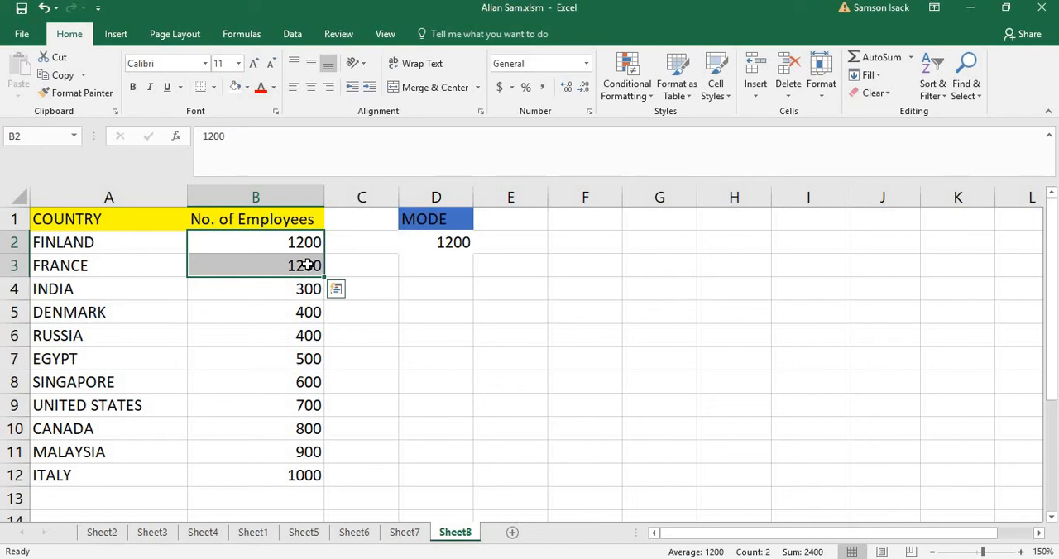
click(444, 241)
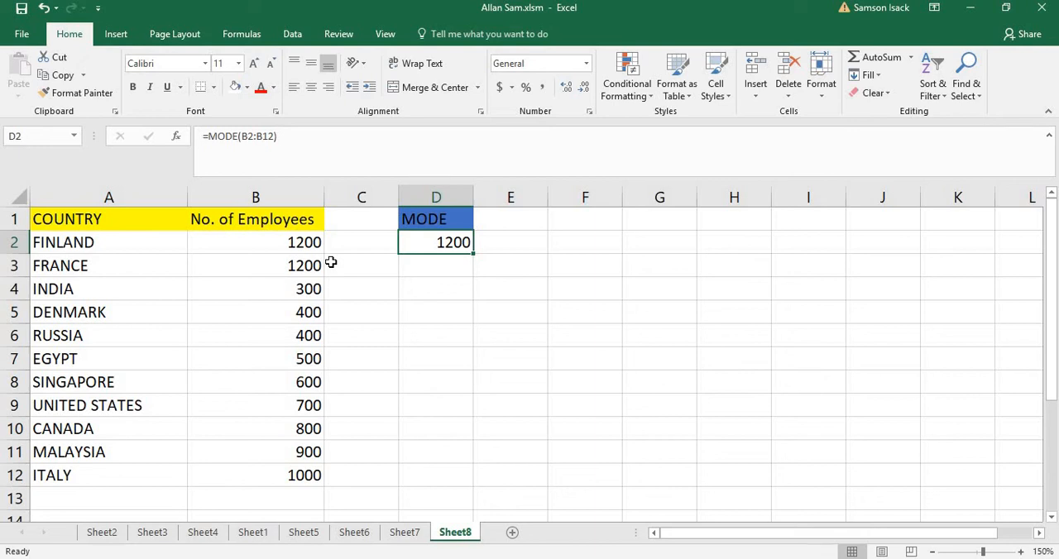
click(309, 360)
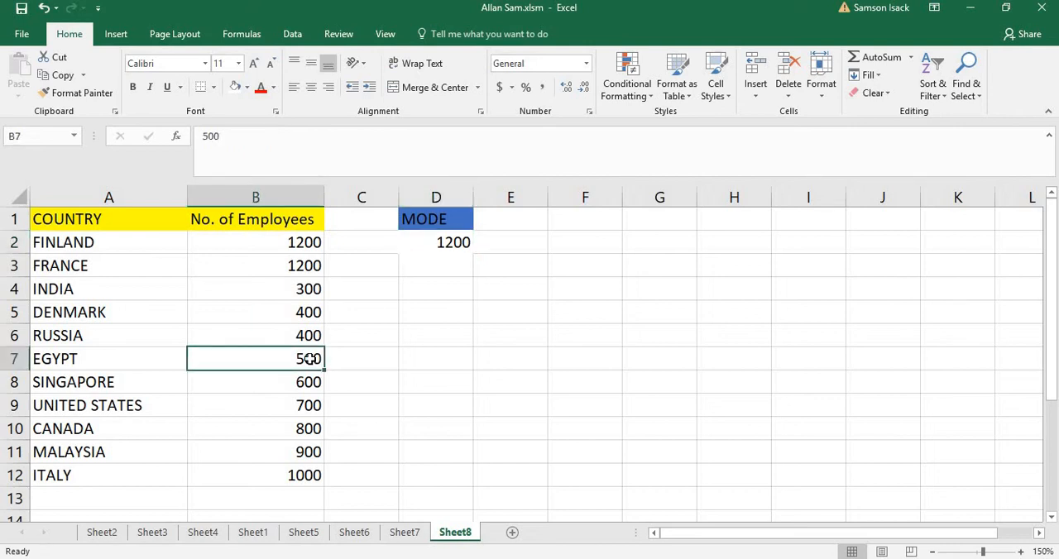
Set Egypt's number of employees in B7 to 400 and check the mode formula in D2 against the repeated values
text(400)
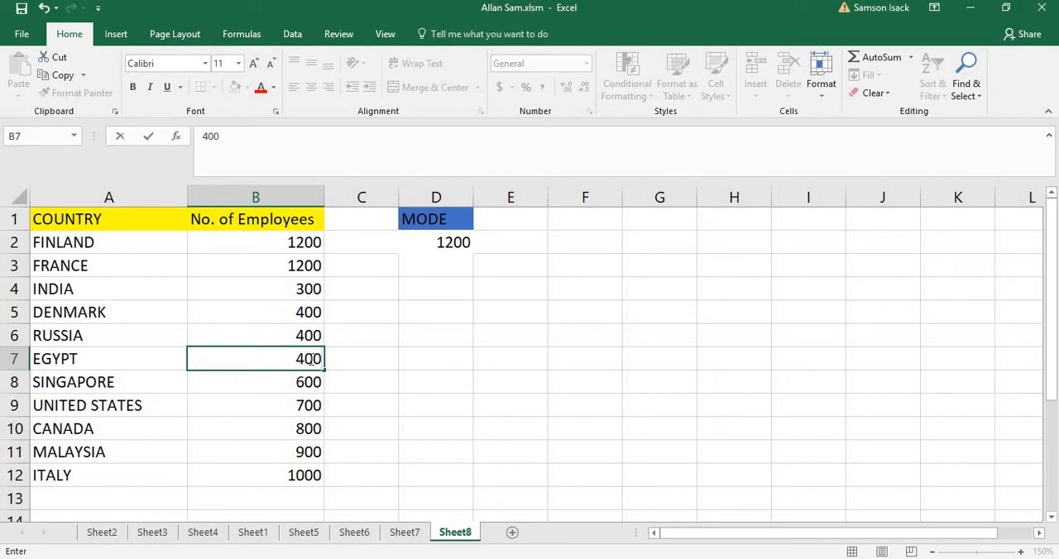
key(Return)
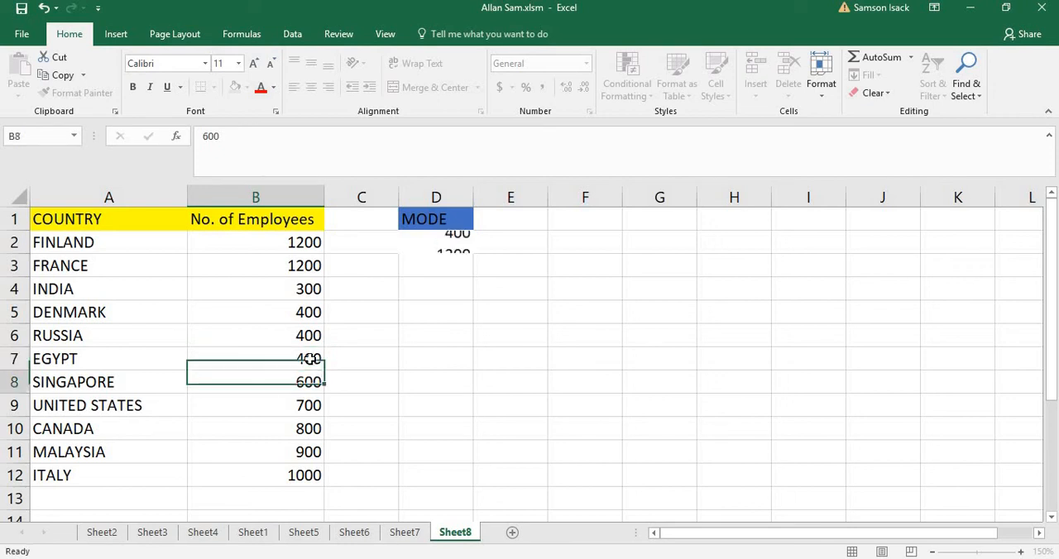
click(305, 316)
drag(306, 315, 308, 360)
click(451, 240)
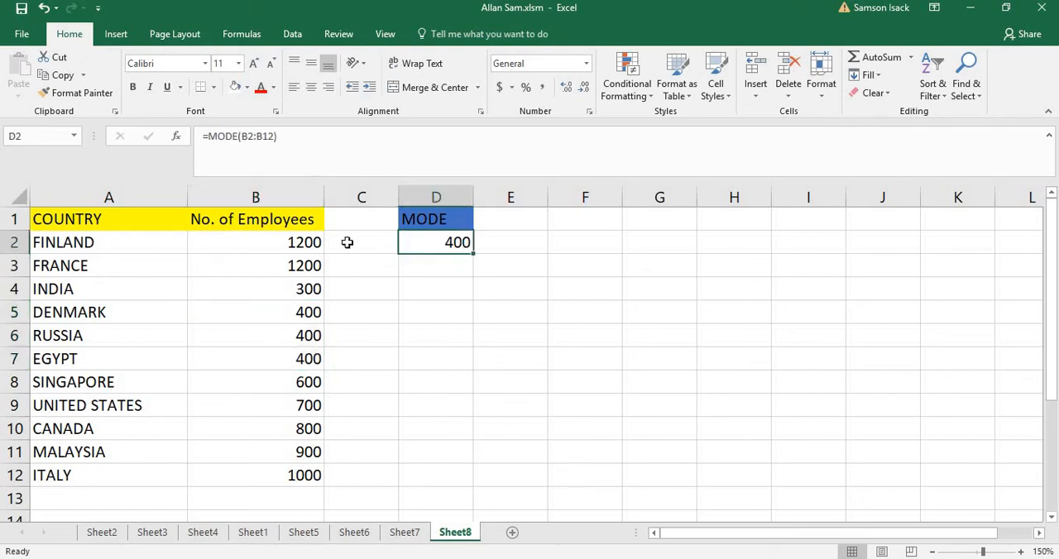
click(303, 238)
drag(305, 243, 305, 263)
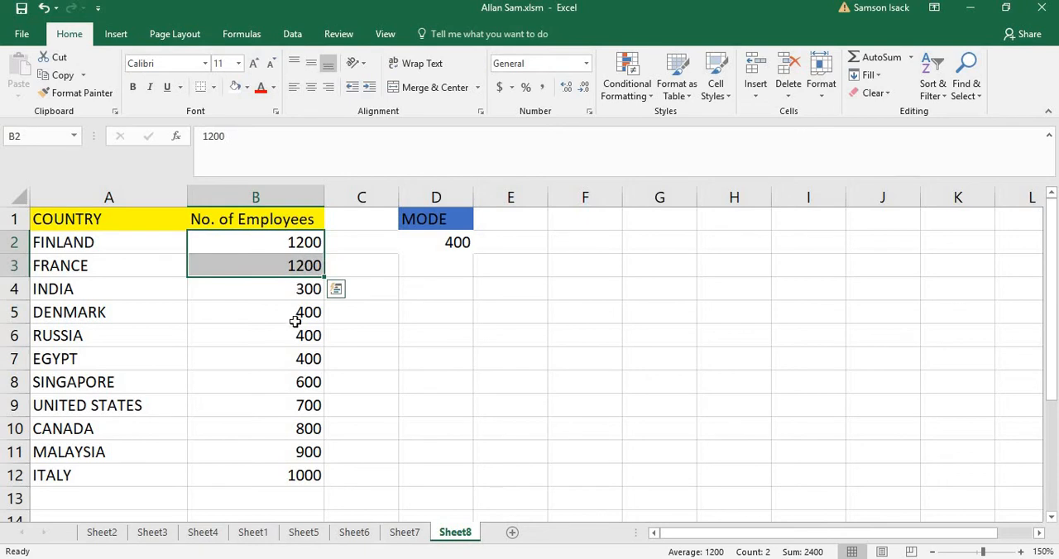
drag(307, 312, 311, 355)
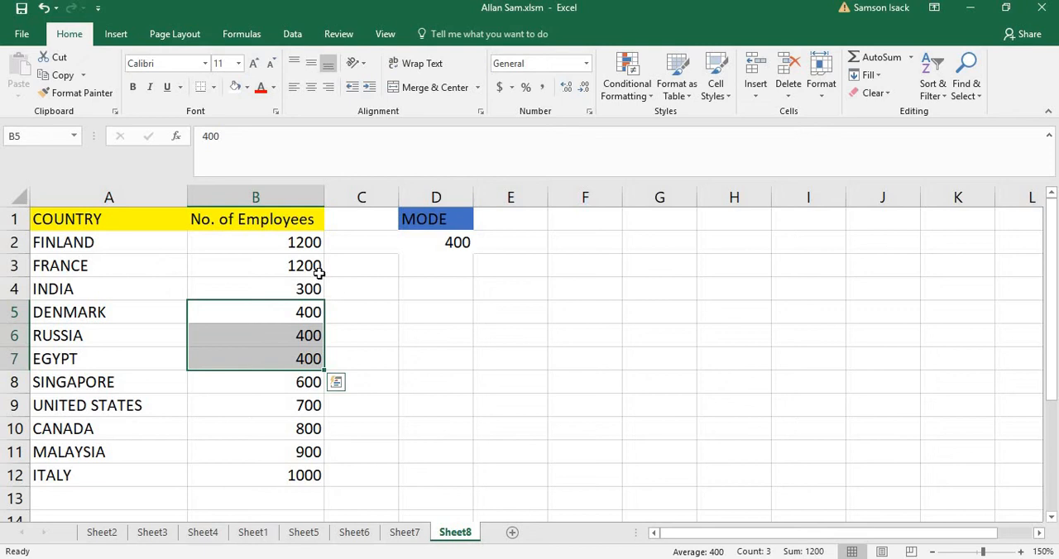
click(459, 239)
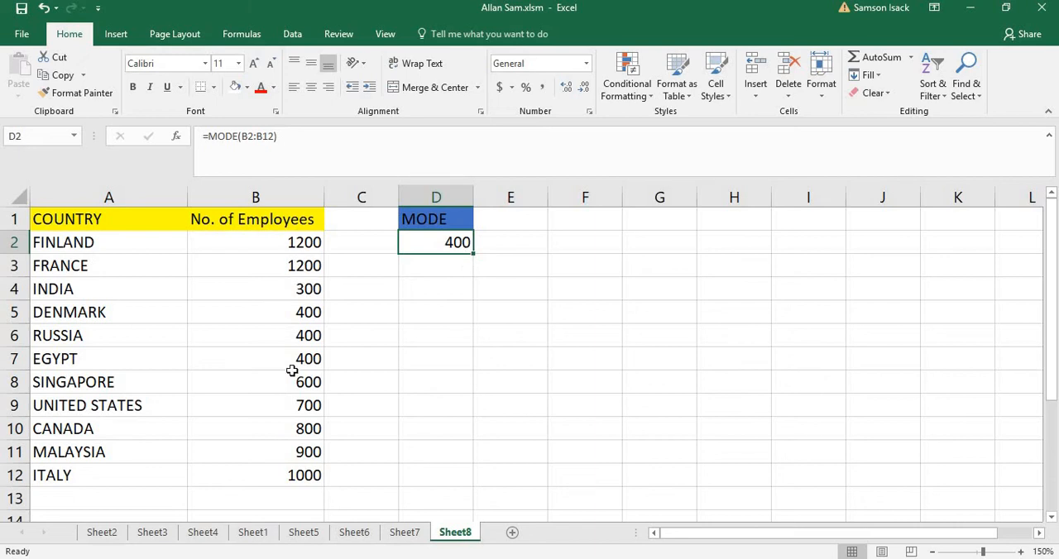
Set India's number of employees in B4 to 1200
click(302, 289)
text(1200)
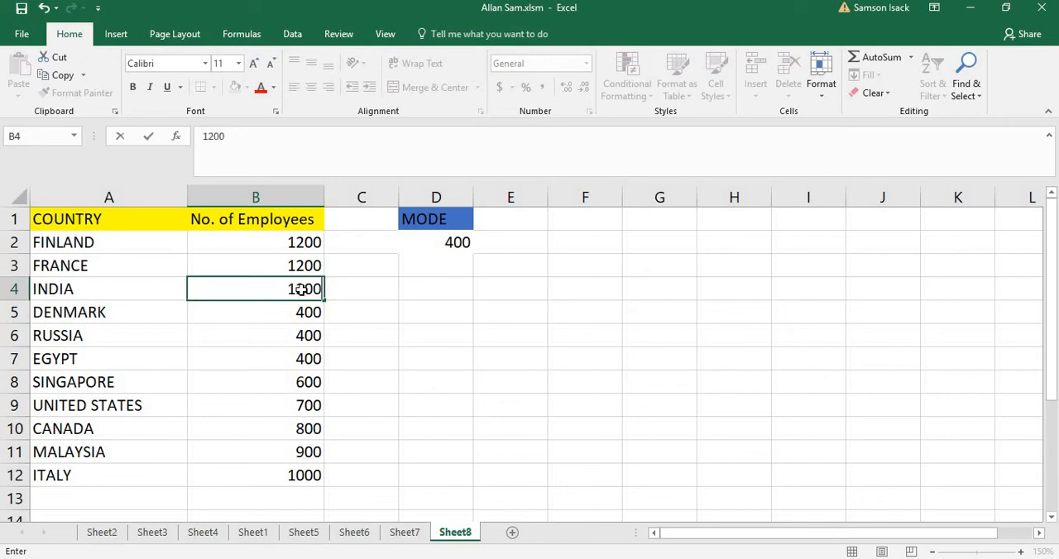
key(Return)
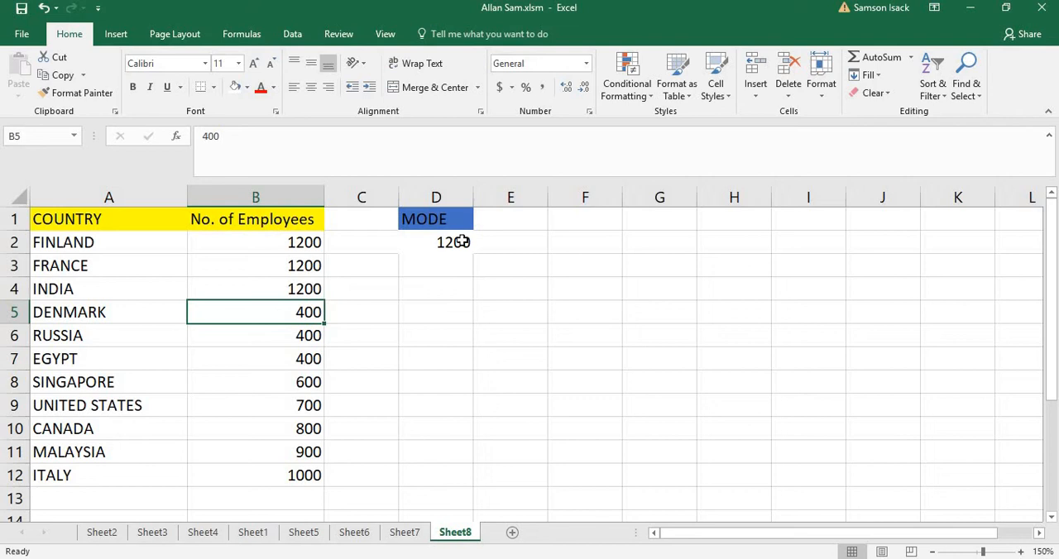
Enter the formula =MODE.SNGL(B2:B12) in cell E2 and compare it with the MODE formula in D2
click(512, 244)
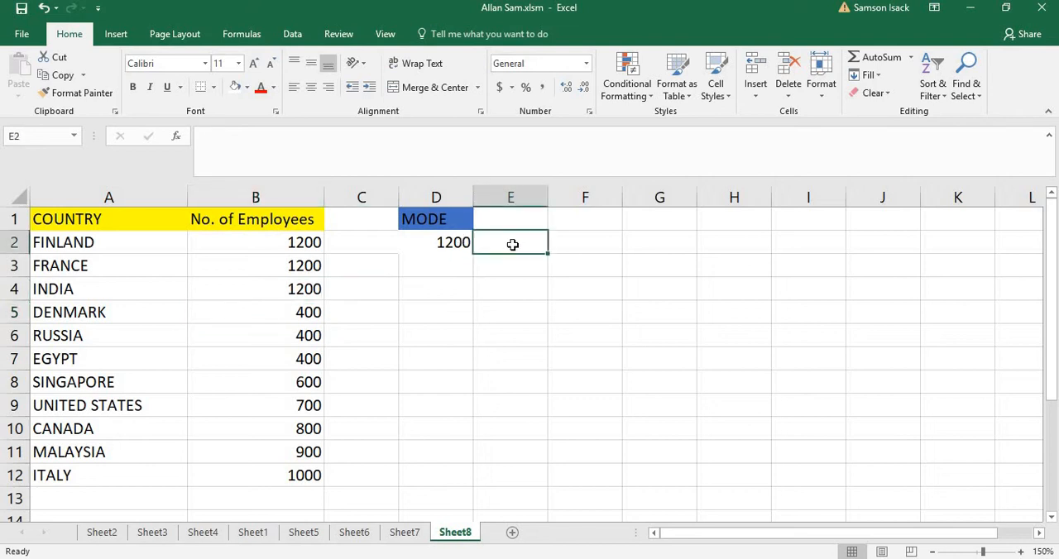
text(=)
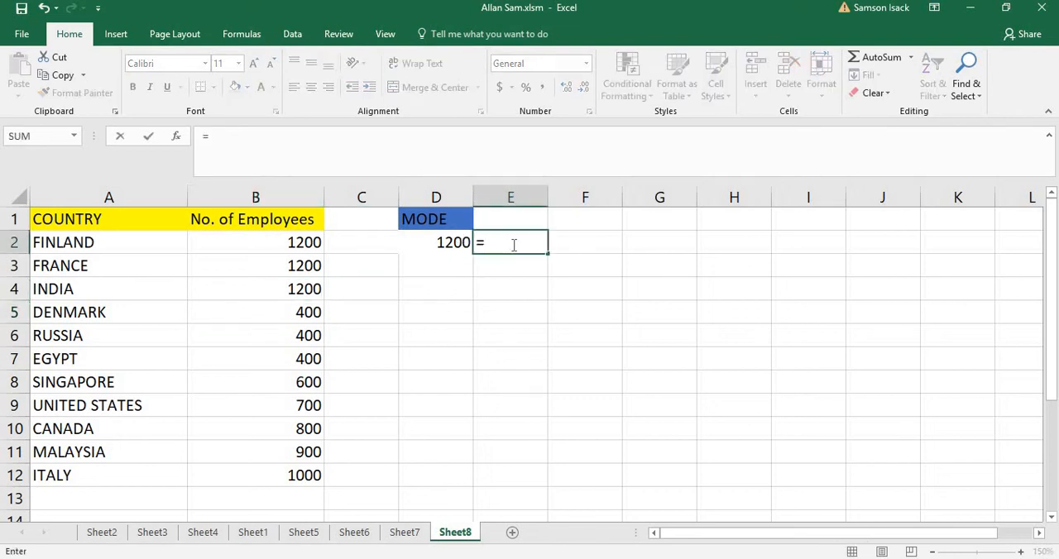
text(MODE)
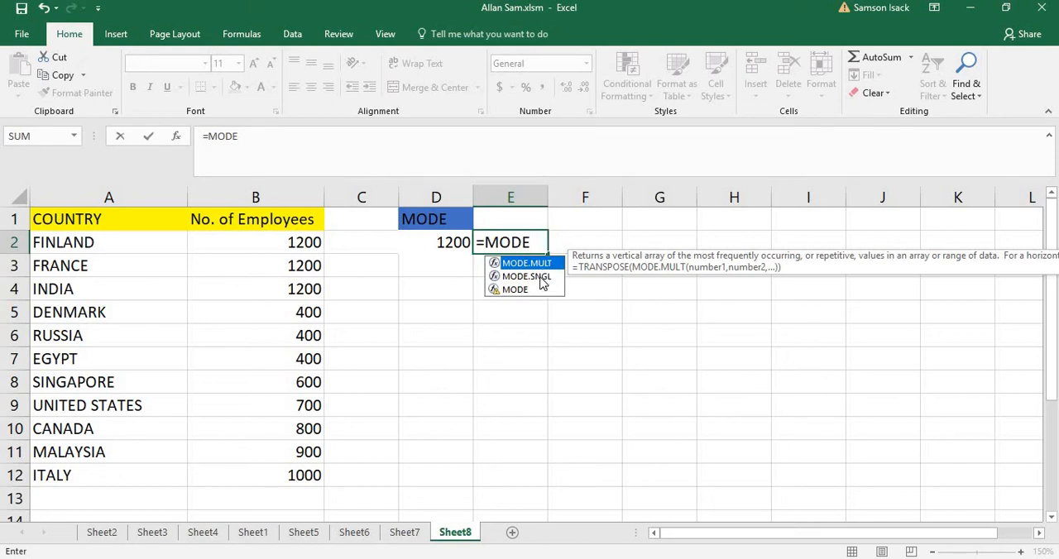
click(540, 278)
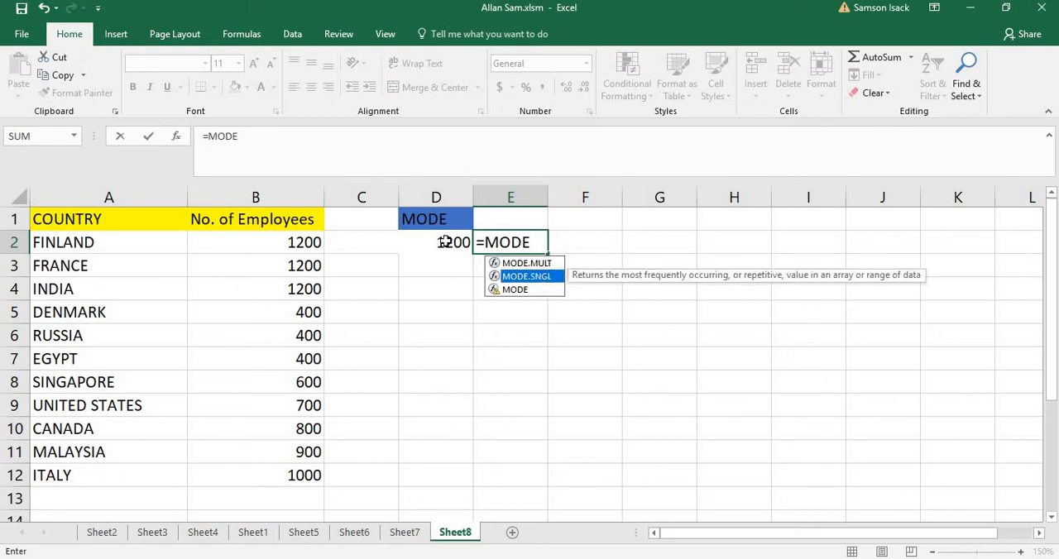
double_click(550, 280)
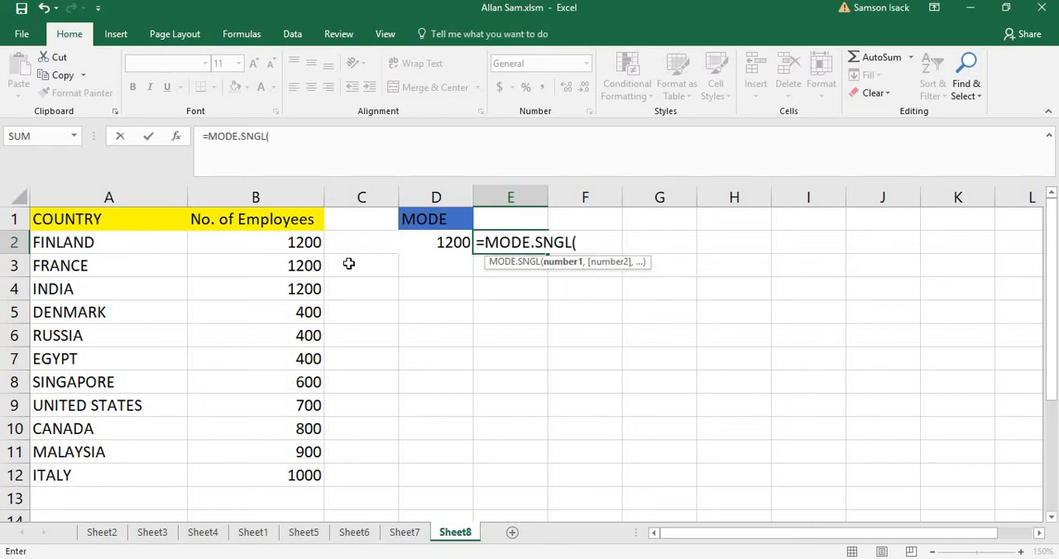
drag(302, 242, 293, 468)
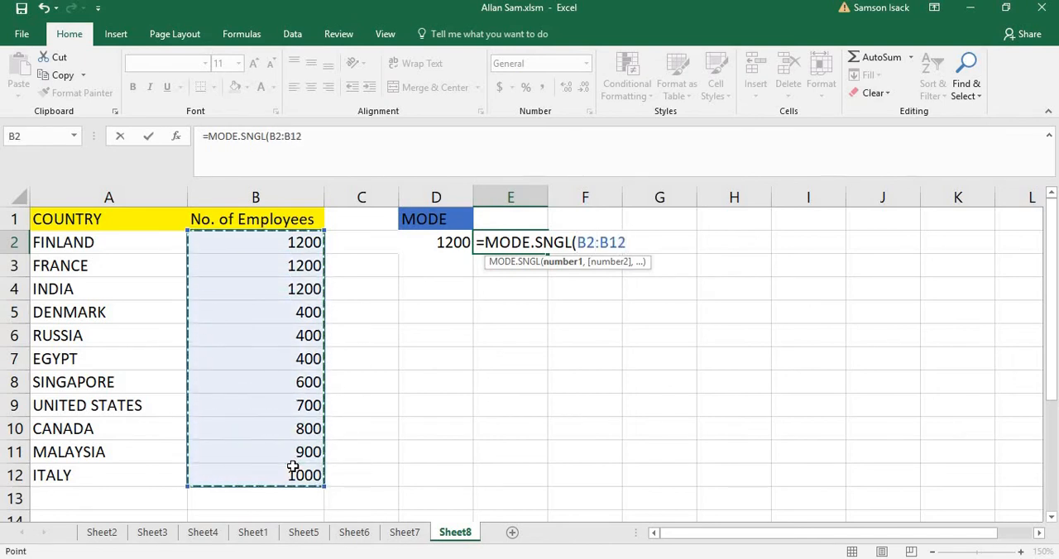
text())
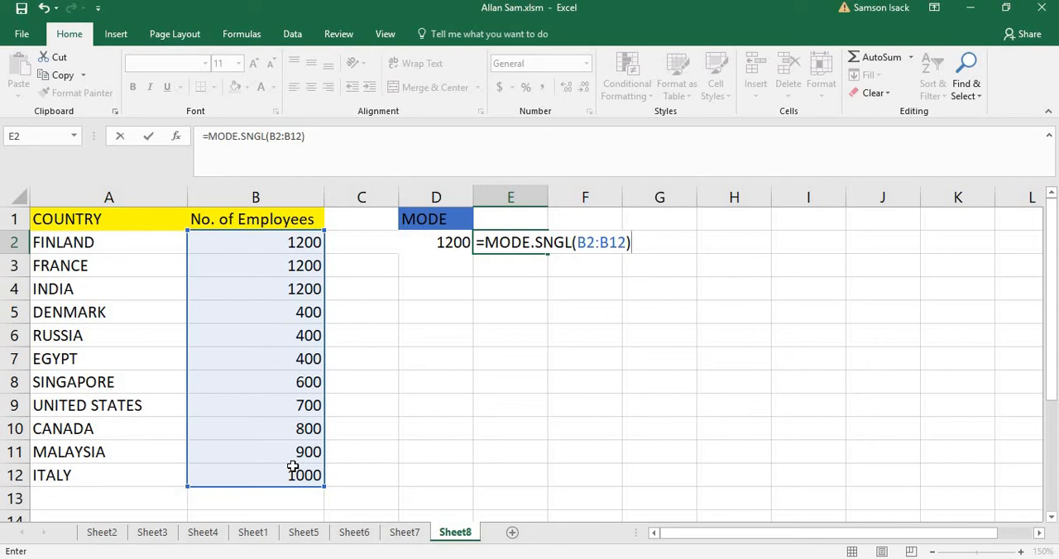
key(Return)
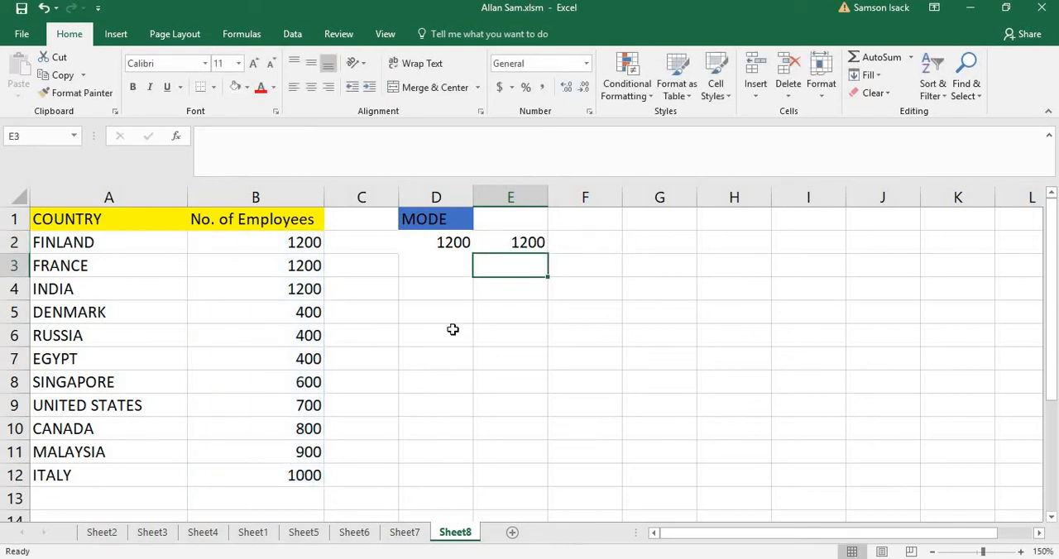
click(454, 241)
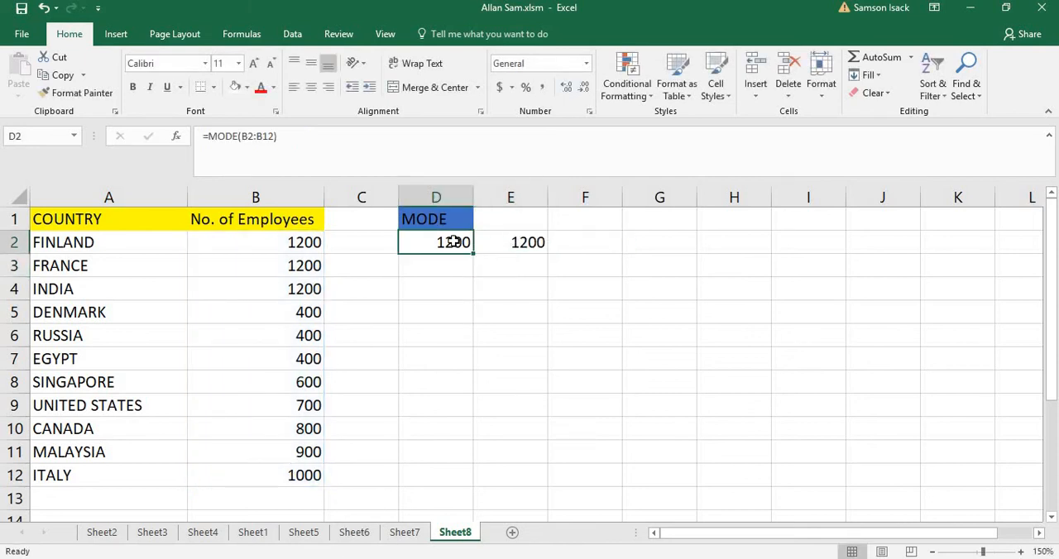
click(534, 241)
click(444, 242)
click(510, 241)
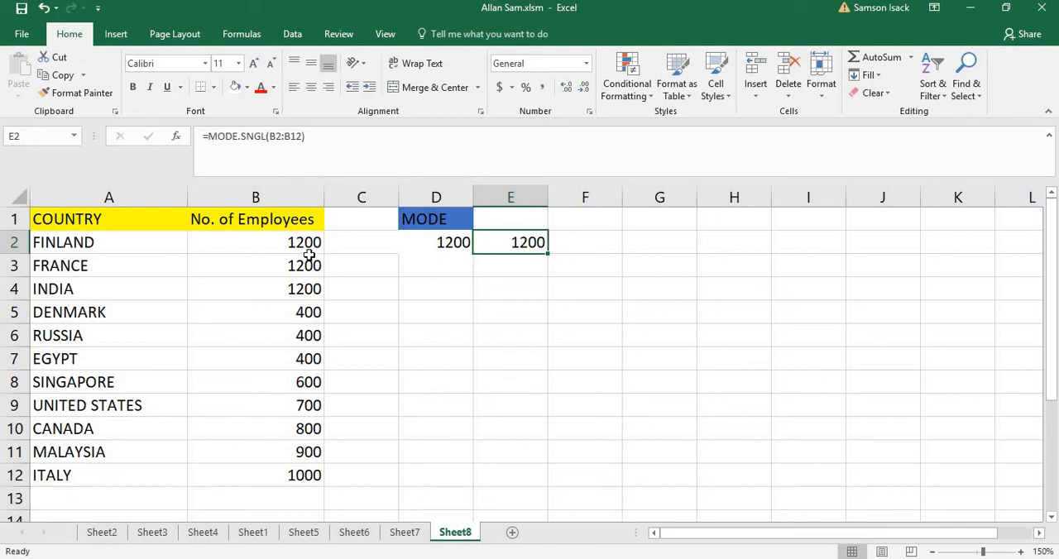
Enter the heading MODE.SNGLE in cell E1 and fit column E's width to its content
click(486, 213)
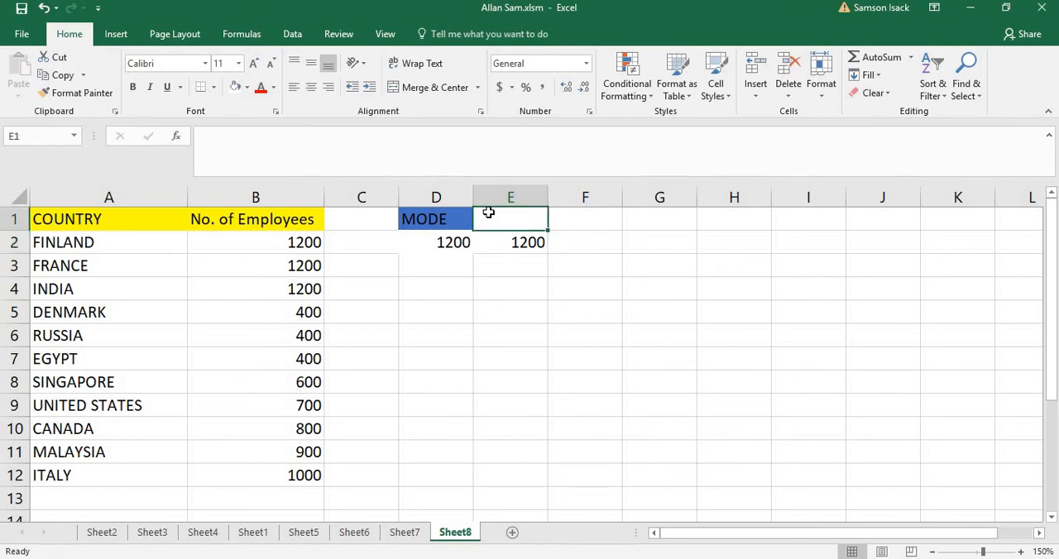
text(MODE)
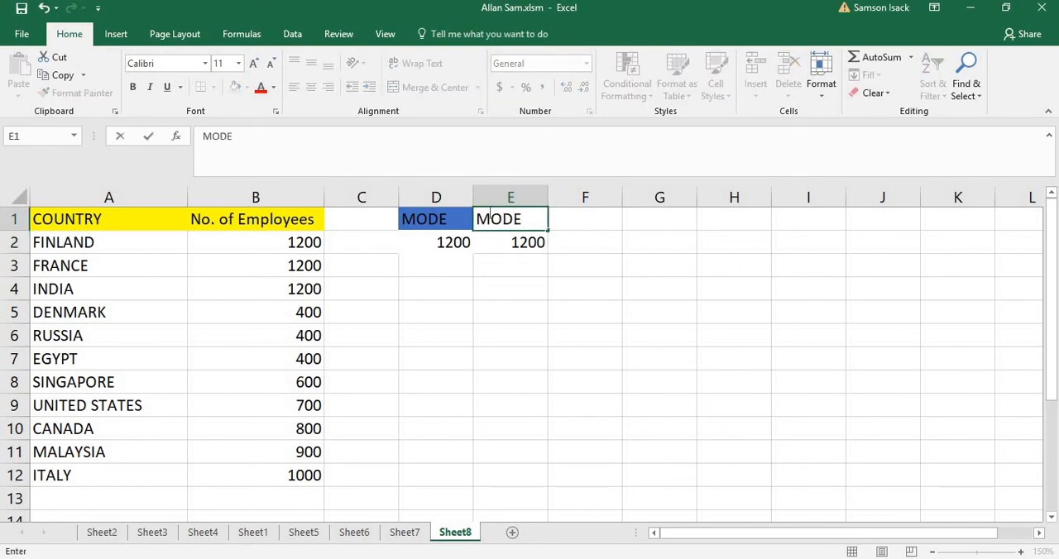
text(.SNGLE)
key(Return)
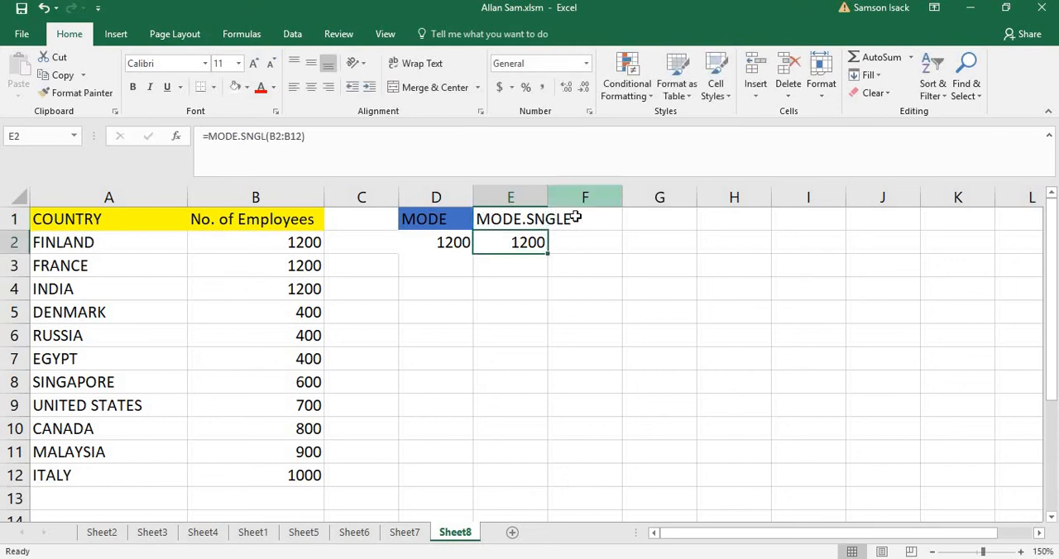
click(576, 216)
double_click(548, 197)
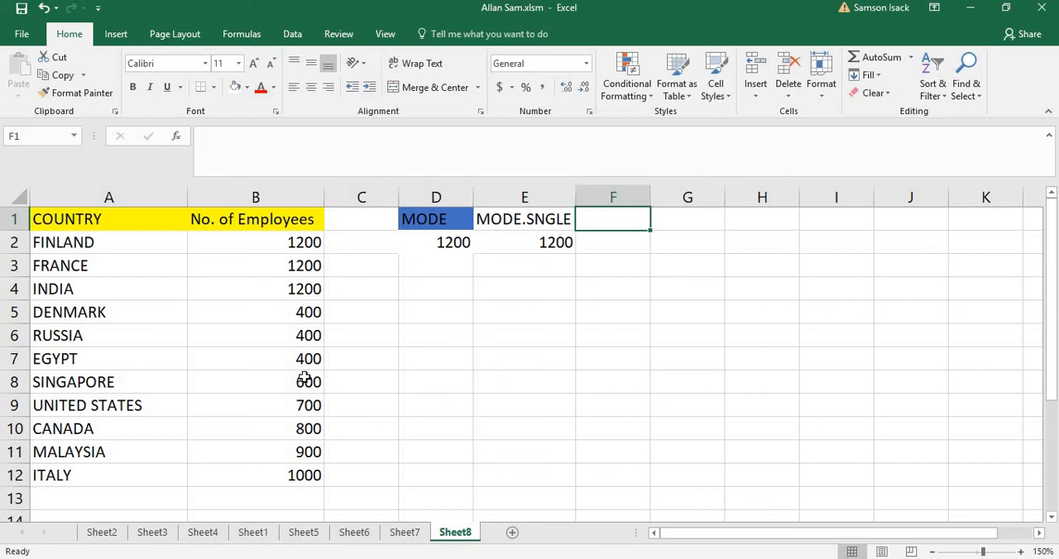
Review the repeated employee numbers, enter the heading MODE.MULT in cell F1 and fit column F's width to it
drag(283, 246, 296, 356)
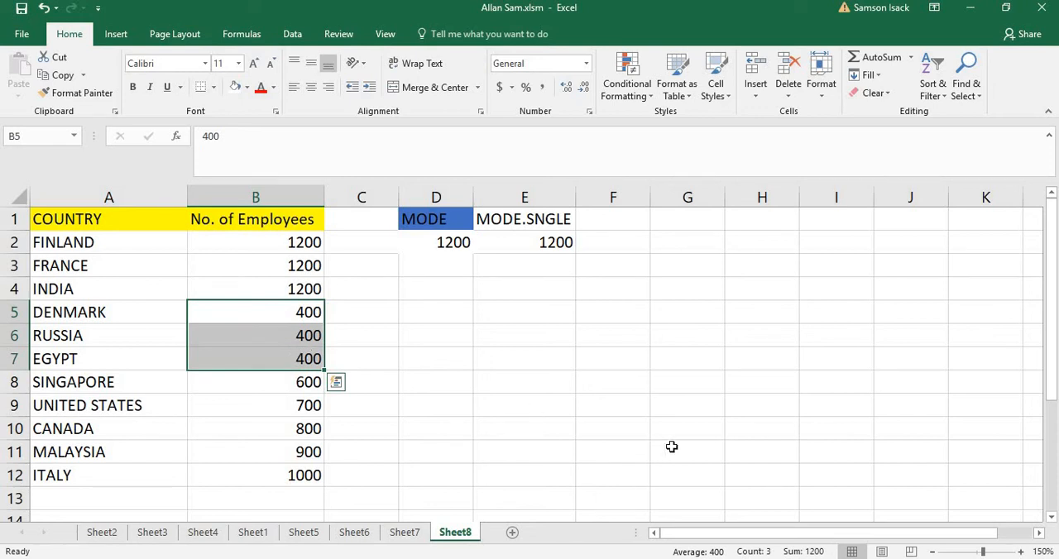
click(625, 219)
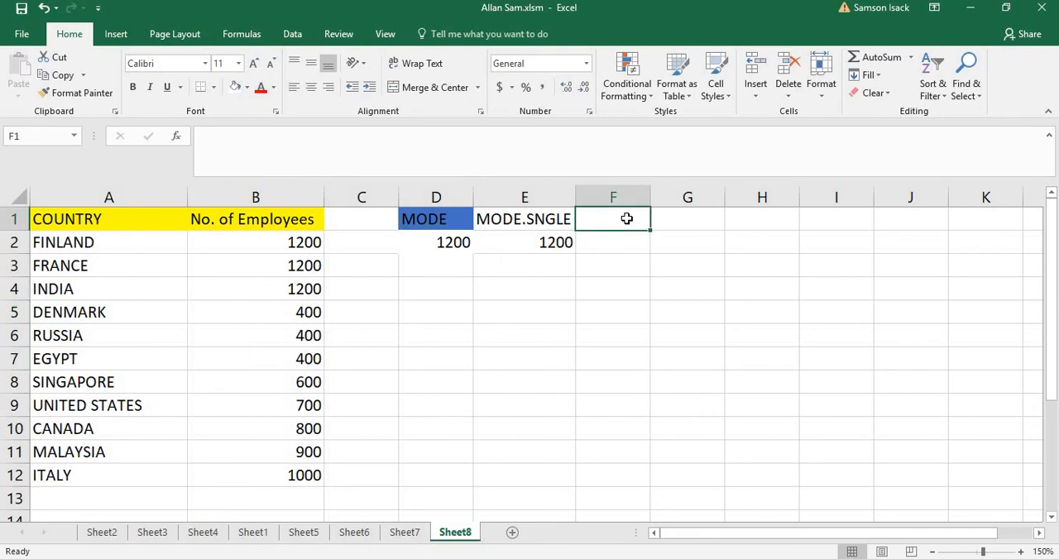
text(MODE)
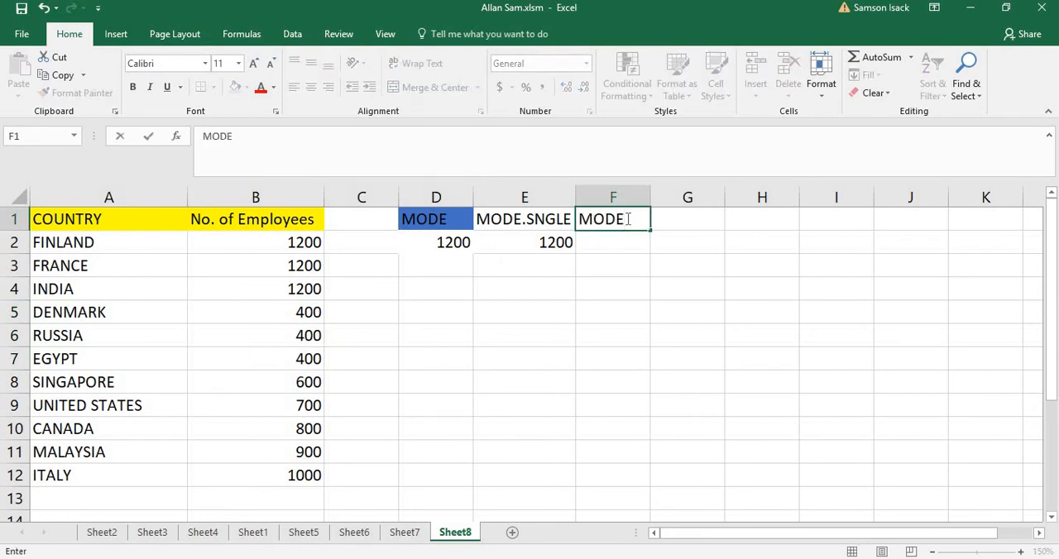
text(.MULT)
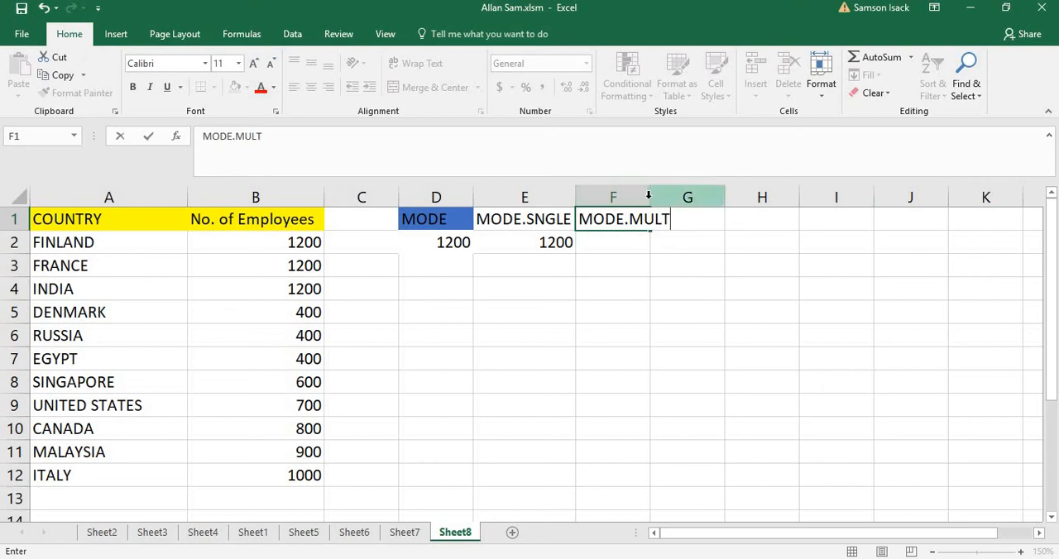
click(602, 243)
drag(650, 194, 650, 189)
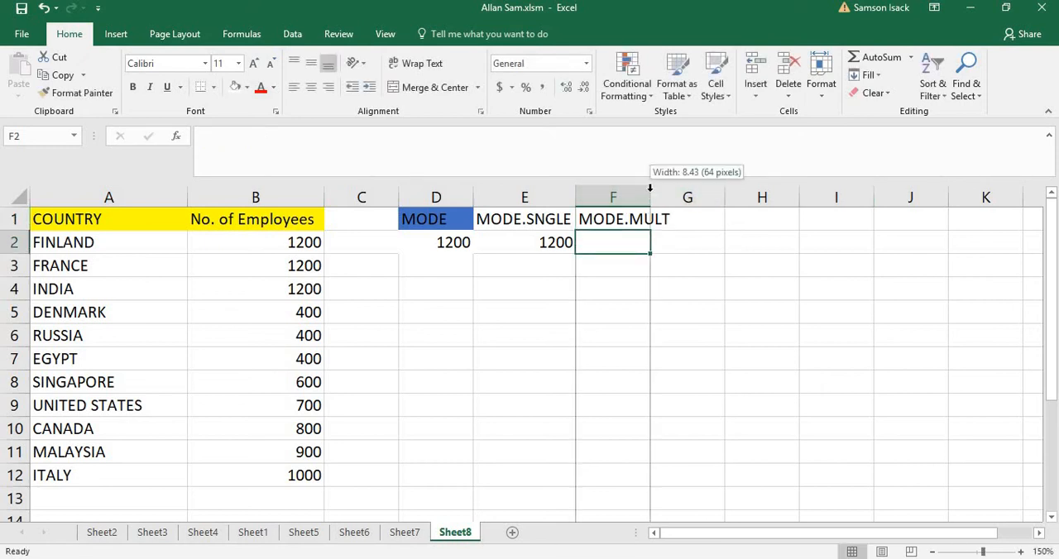
double_click(650, 188)
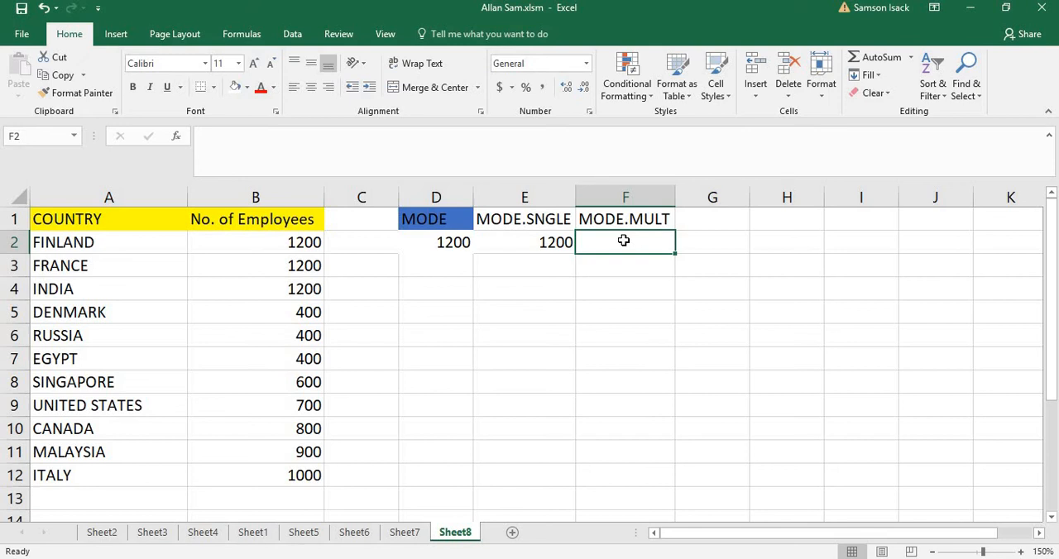
Enter the array formula =MODE.MULT(B2:B12) across F2:F3 and compare its results with the repeated employee numbers in column B
drag(624, 240, 623, 261)
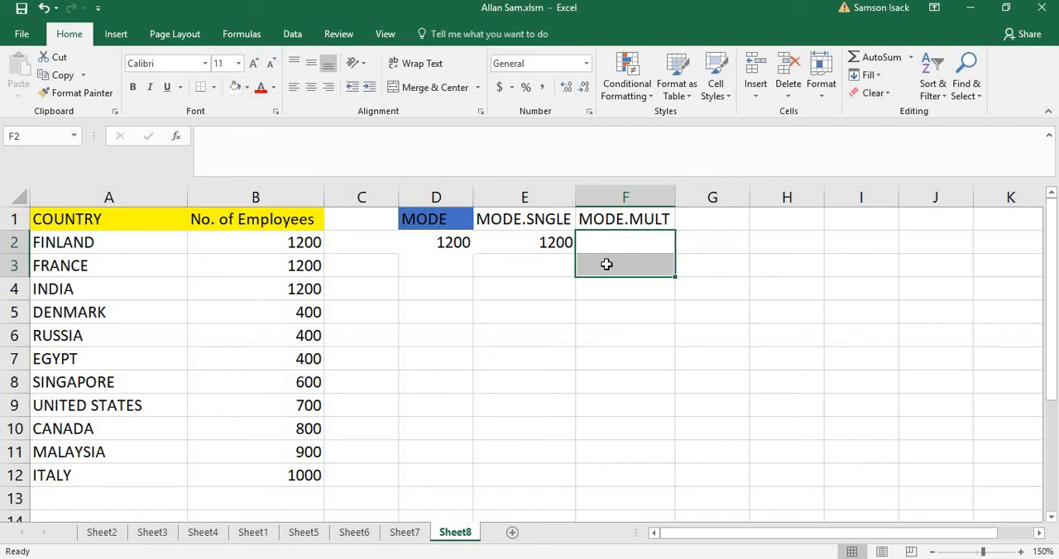
click(364, 137)
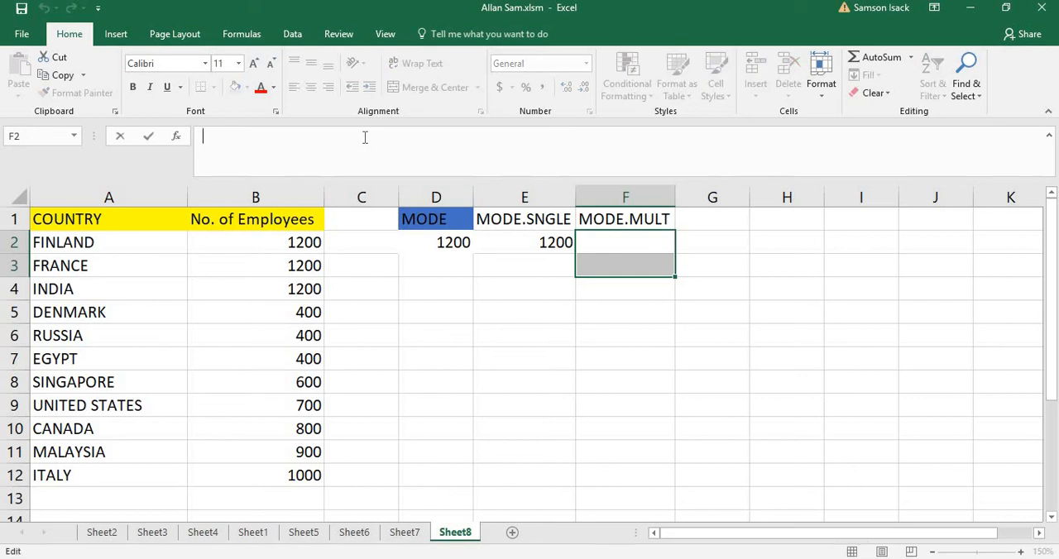
text(=)
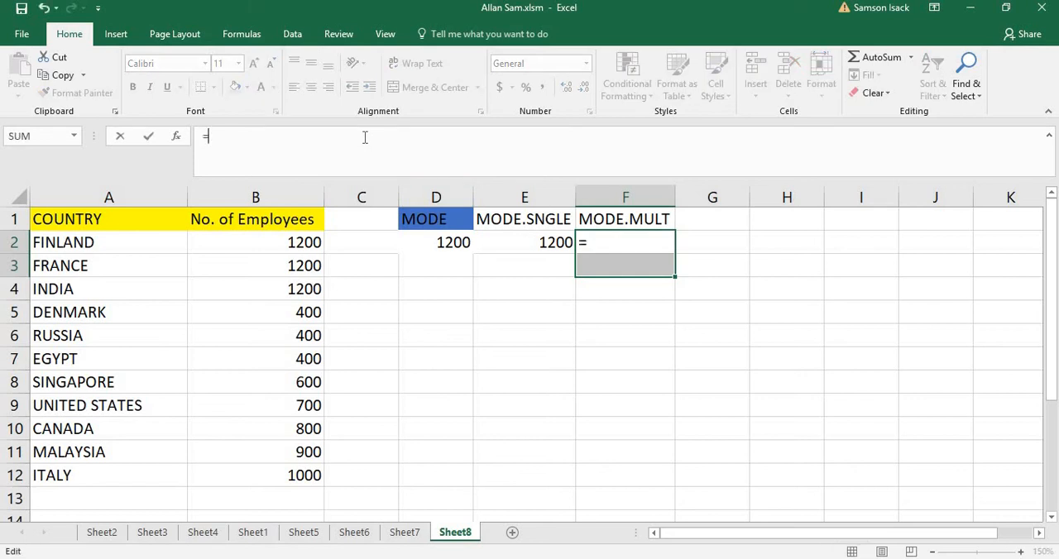
text(MODE)
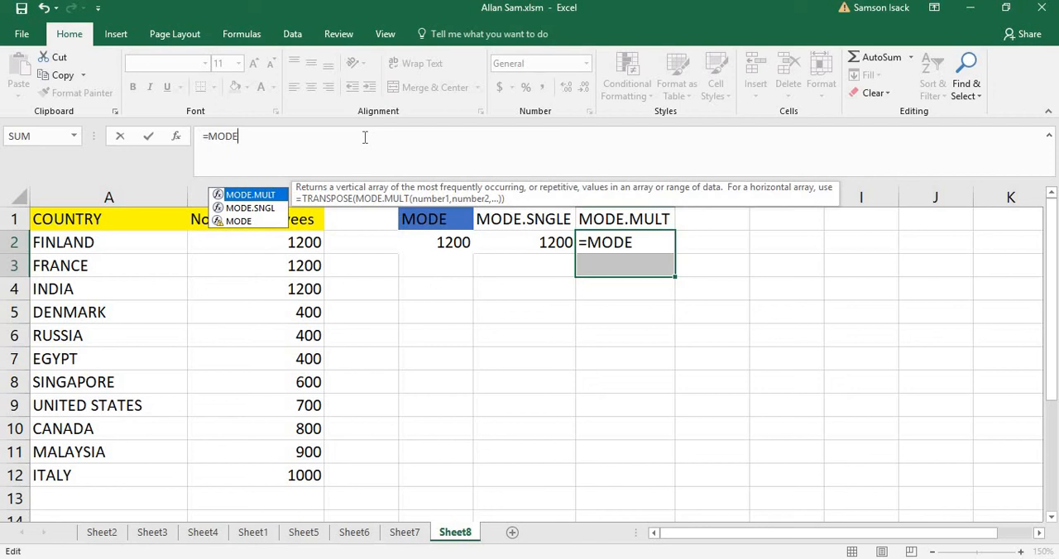
text(.)
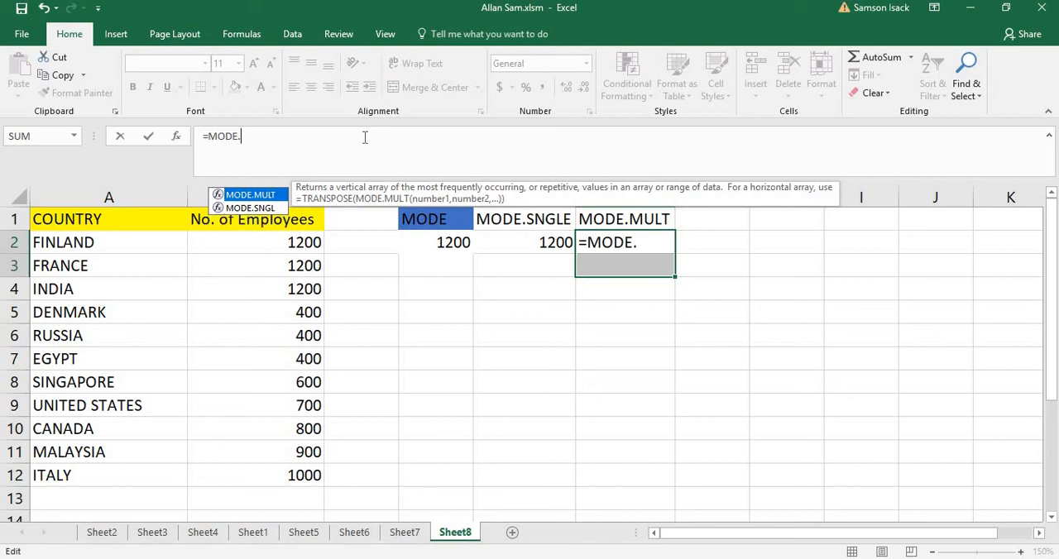
text(MULT)
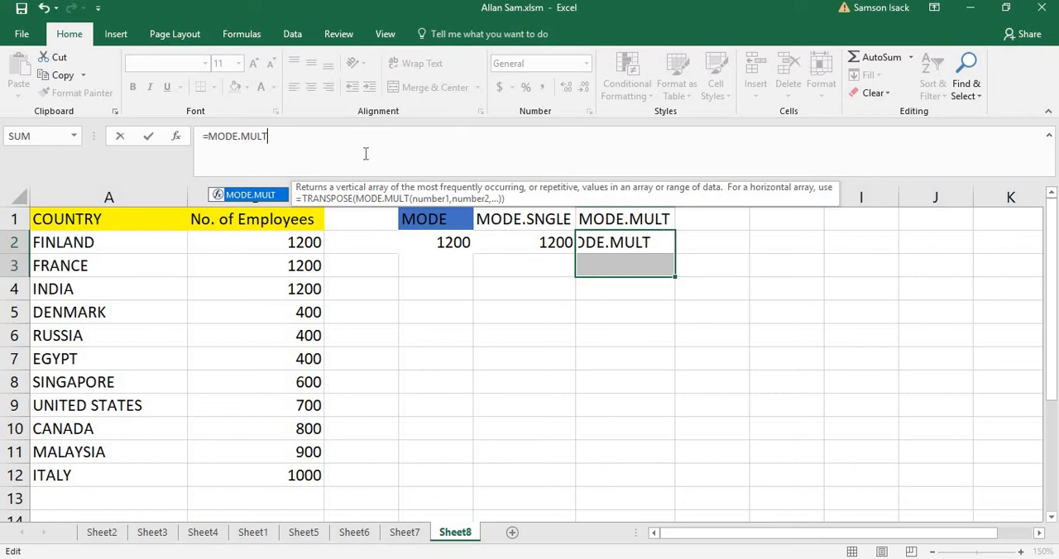
text(()
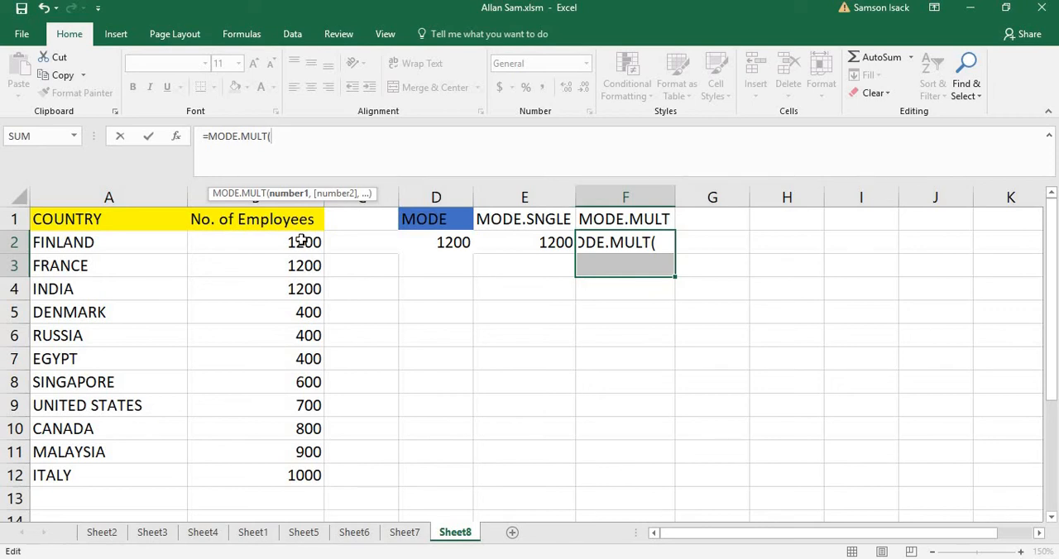
drag(302, 240, 288, 478)
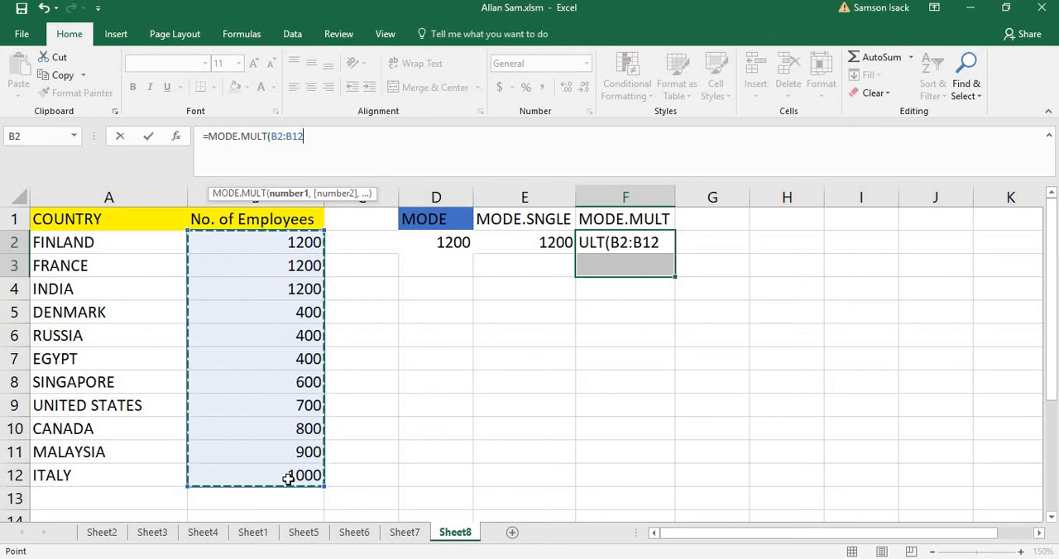
text())
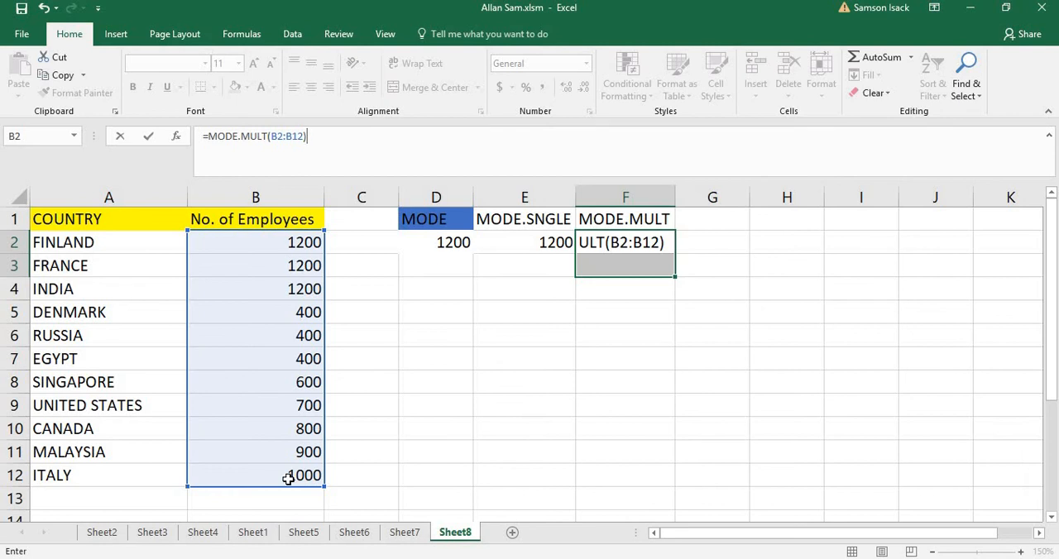
key(ctrl+shift+Return)
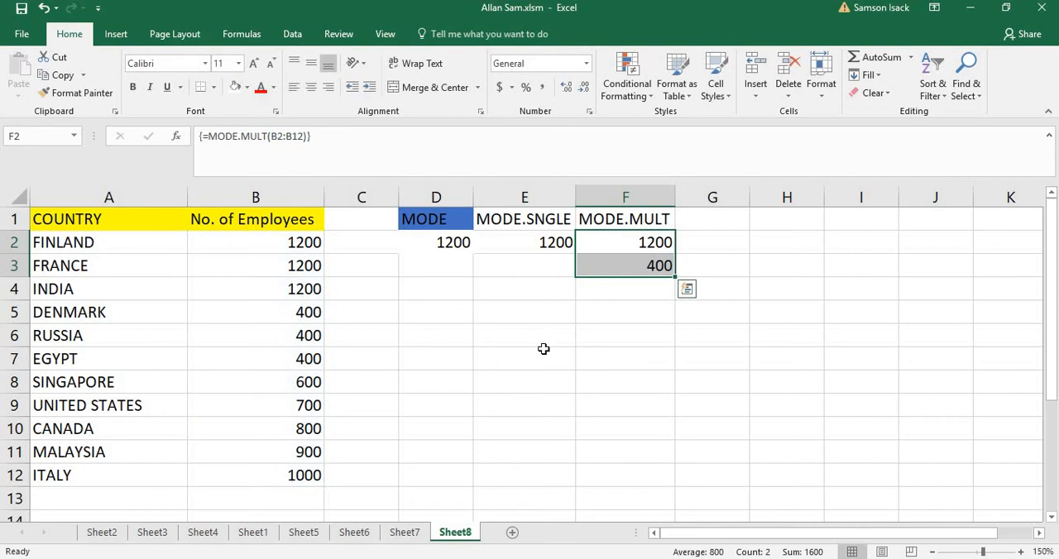
drag(617, 243, 617, 270)
drag(293, 243, 289, 279)
drag(288, 316, 288, 358)
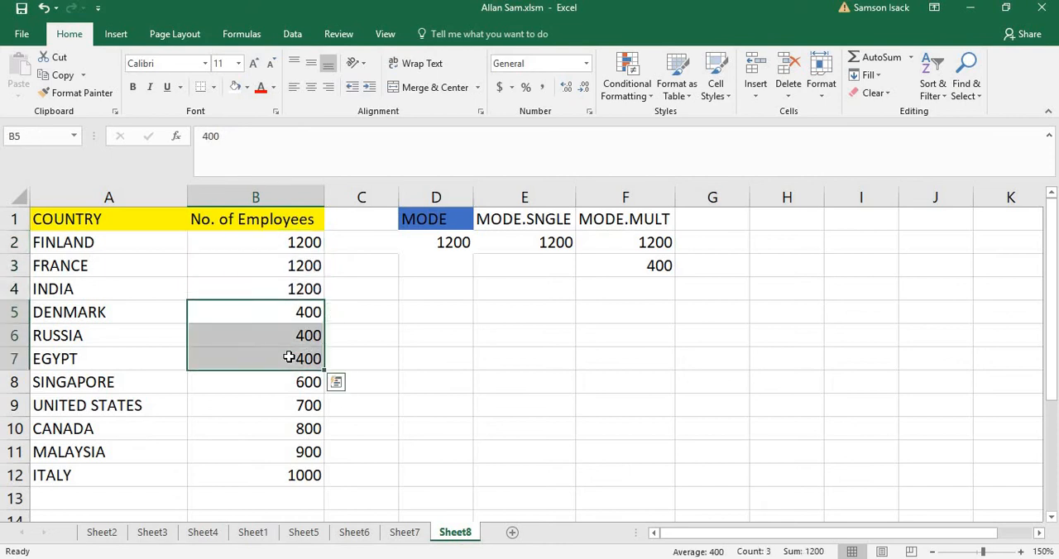
Set the employee numbers of the United States in B9 and Canada in B10 to 600, and check the MODE.MULT results in F2:F3
click(310, 406)
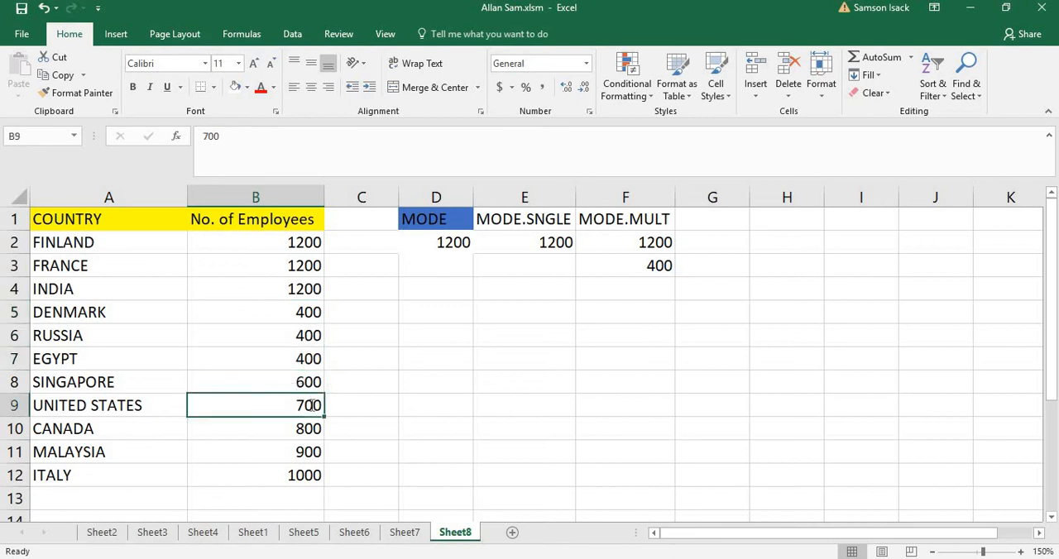
text(600)
key(Return)
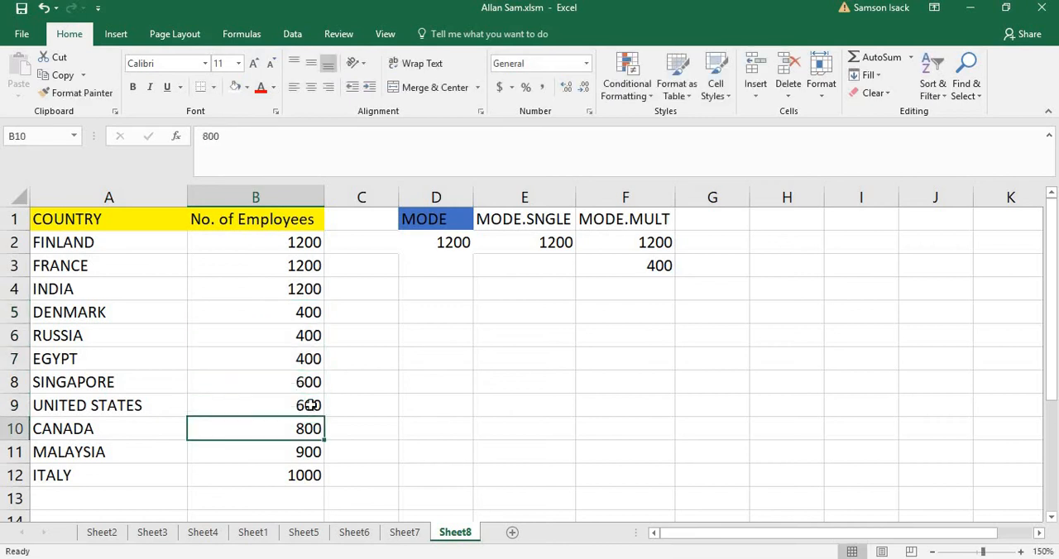
text(600)
key(Return)
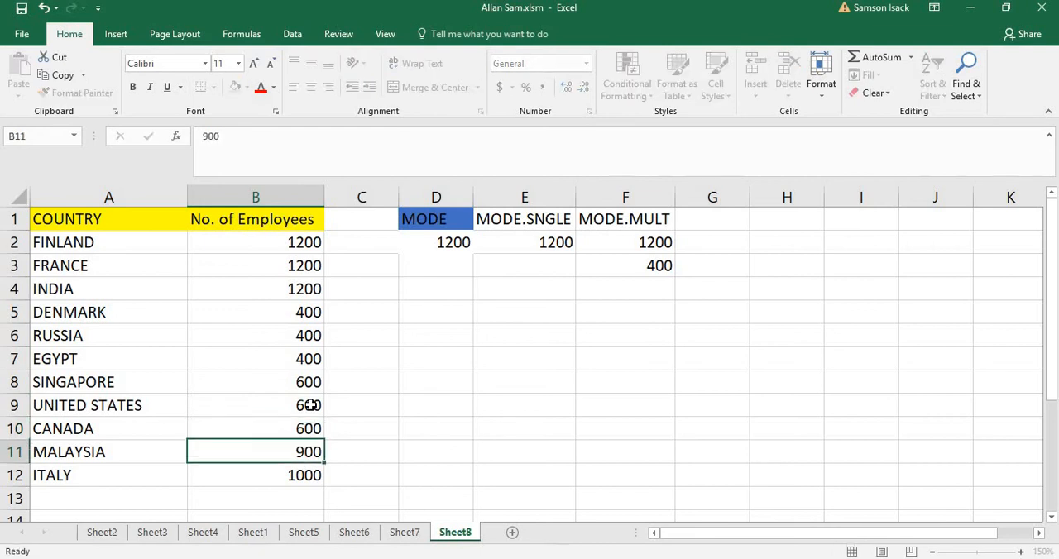
click(644, 244)
drag(643, 245, 641, 272)
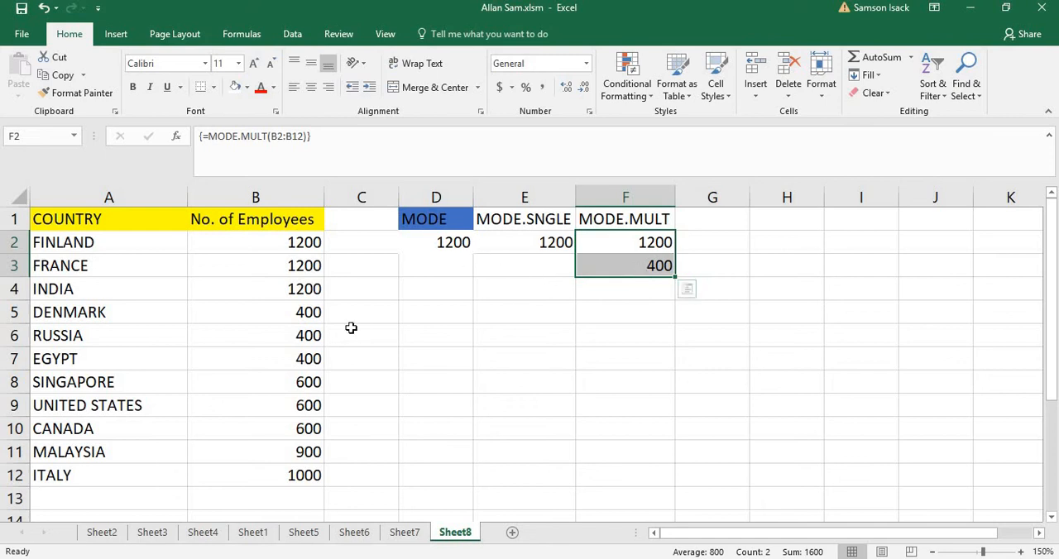
Set Singapore's number of employees in B8 to 500 and Canada's in B10 to 800
click(310, 382)
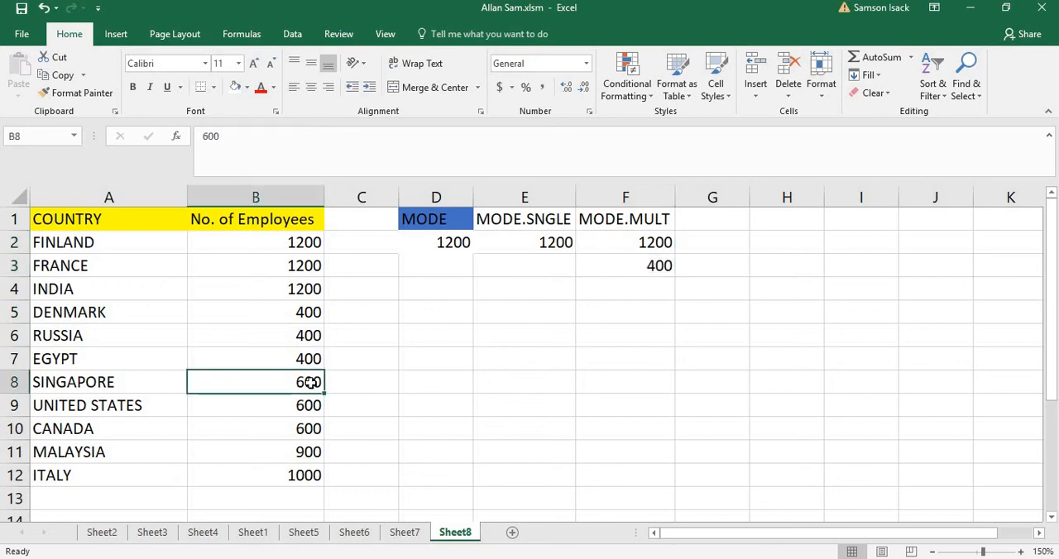
text(500)
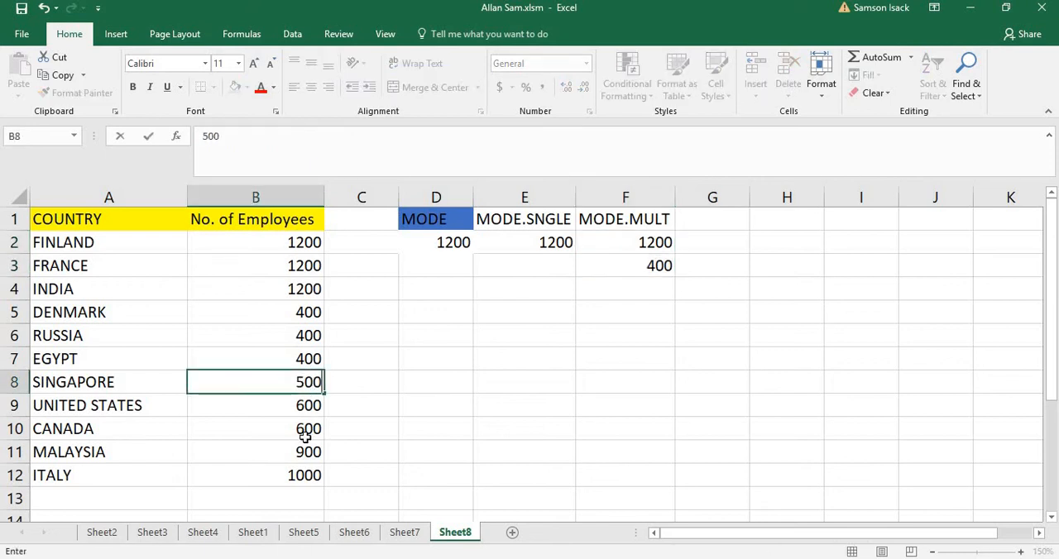
key(Return)
click(306, 438)
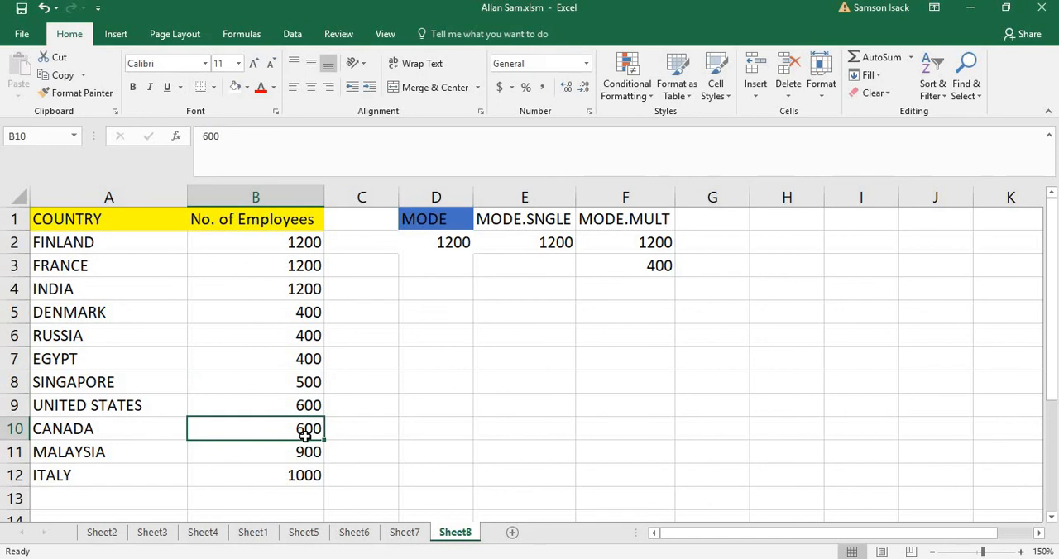
text(800)
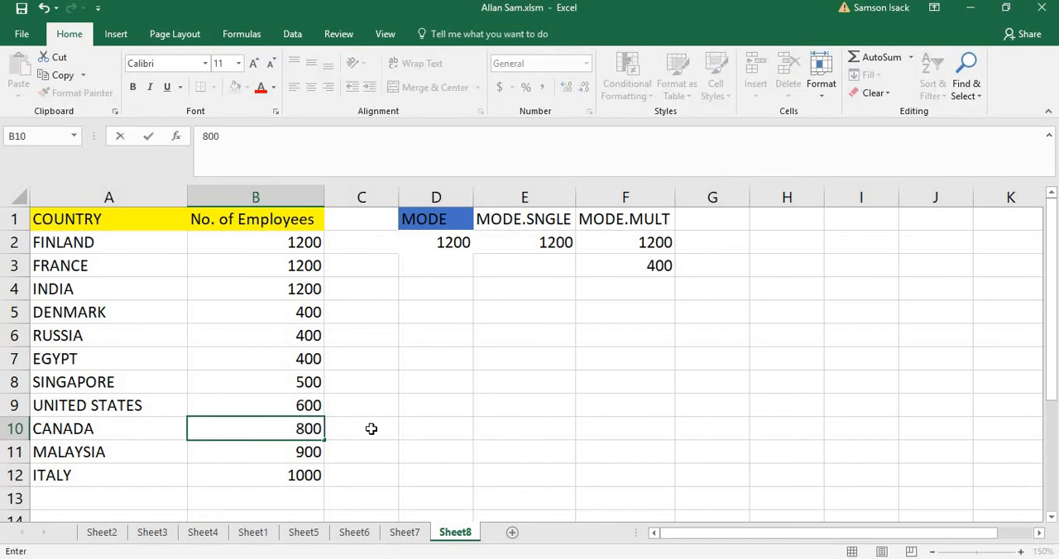
click(680, 349)
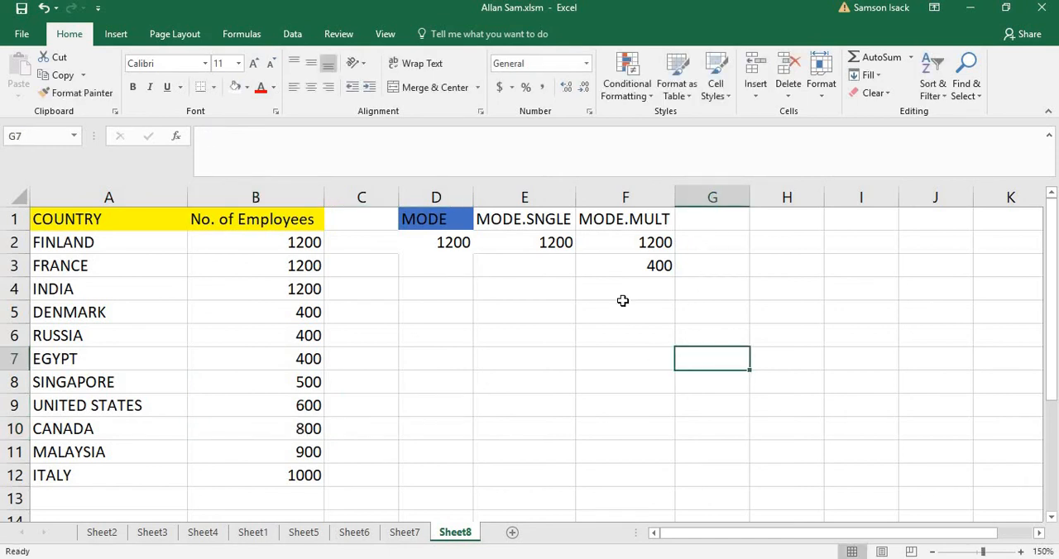
Enter the array formula =MODE.MULT(B2:B12) across the three cells G2:G4 and inspect each resulting cell
click(711, 239)
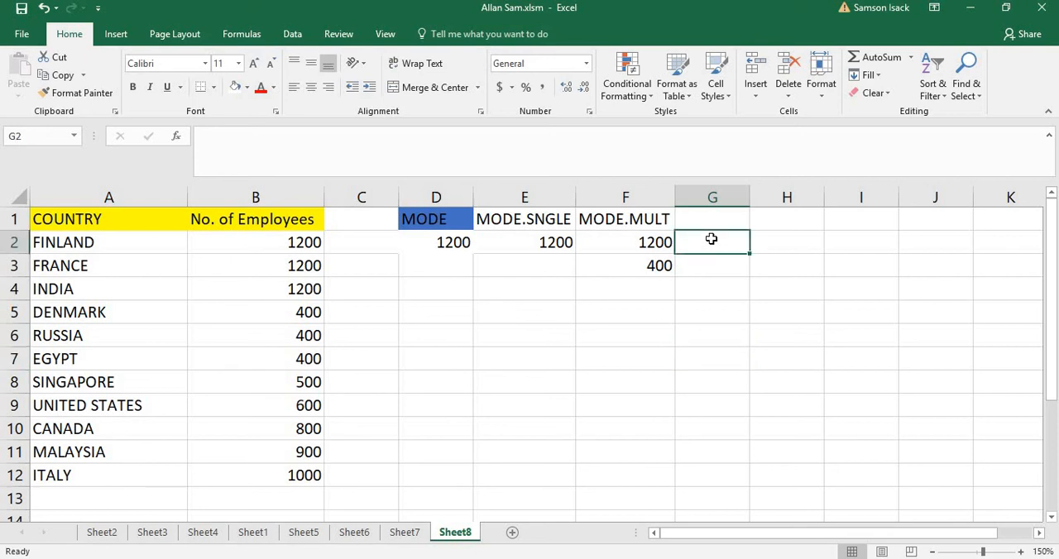
drag(710, 239, 709, 288)
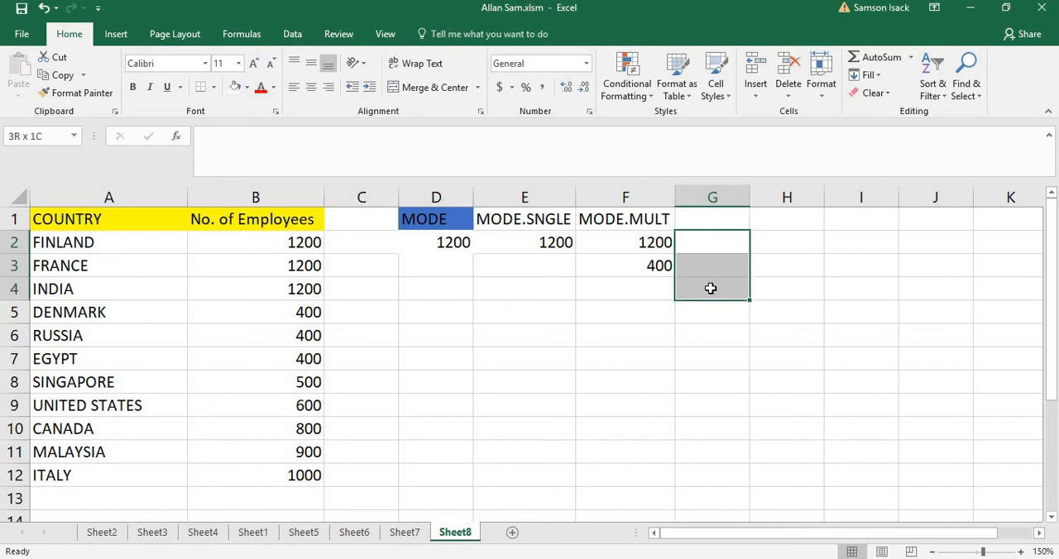
click(456, 141)
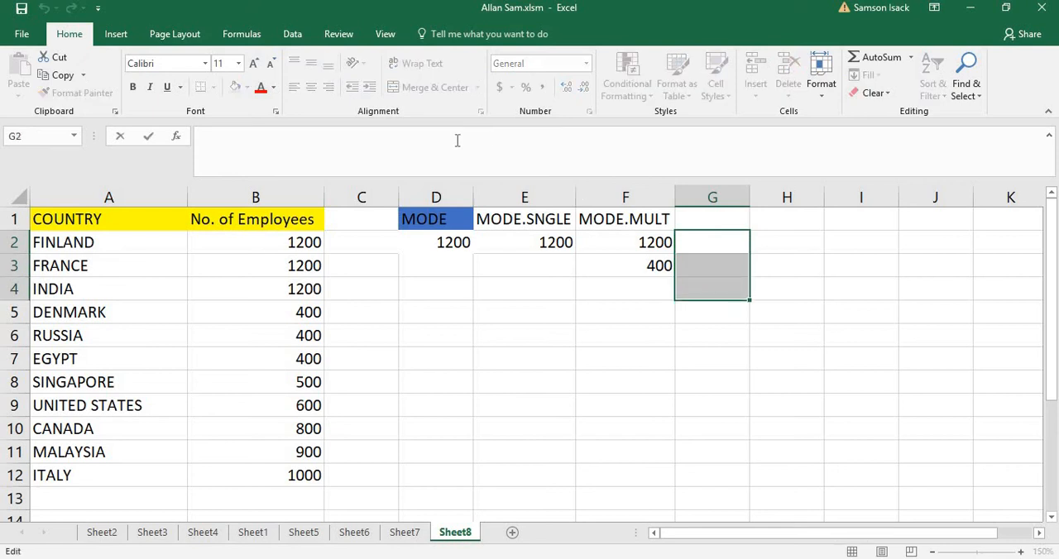
text(=MODE)
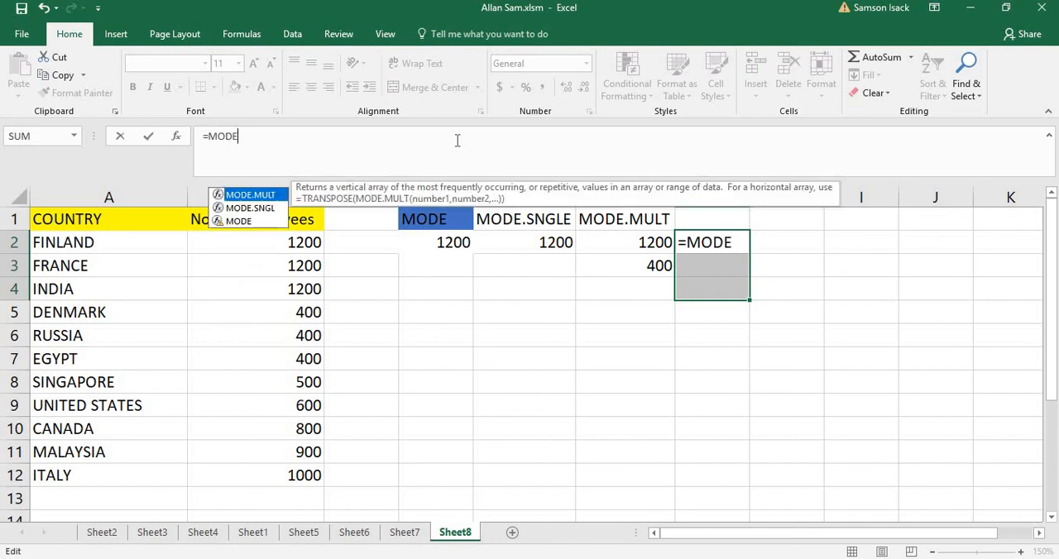
text(.)
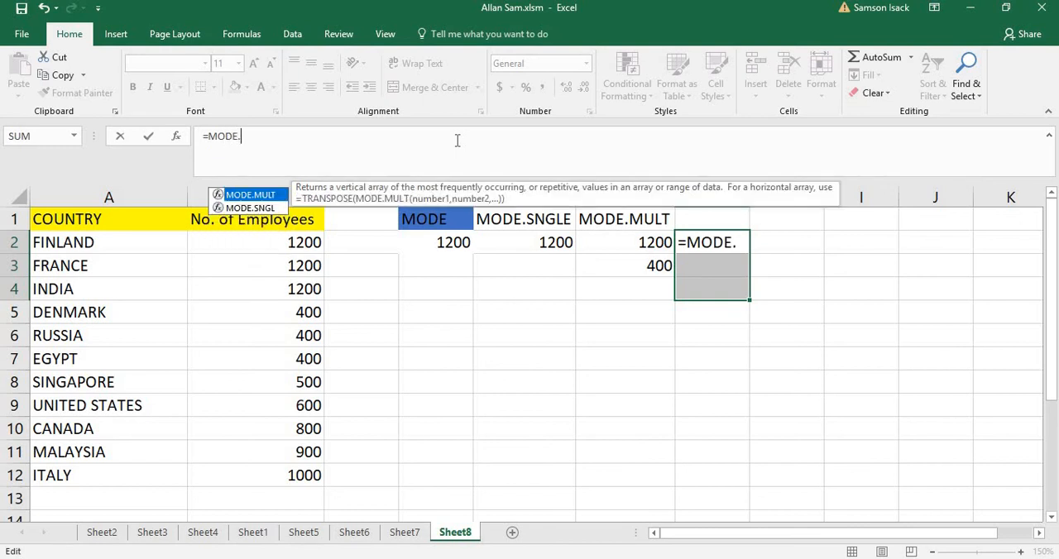
text(MULT)
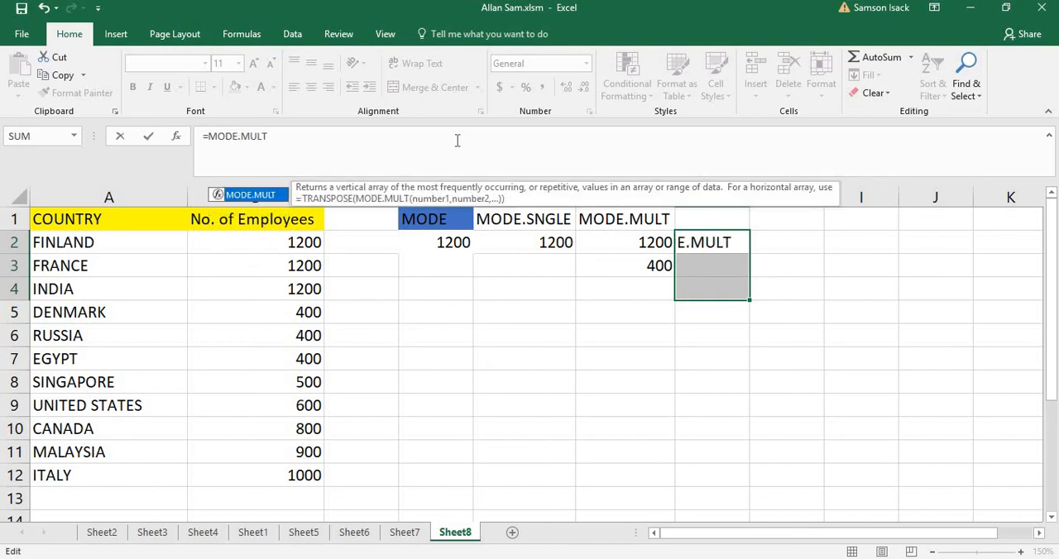
text(()
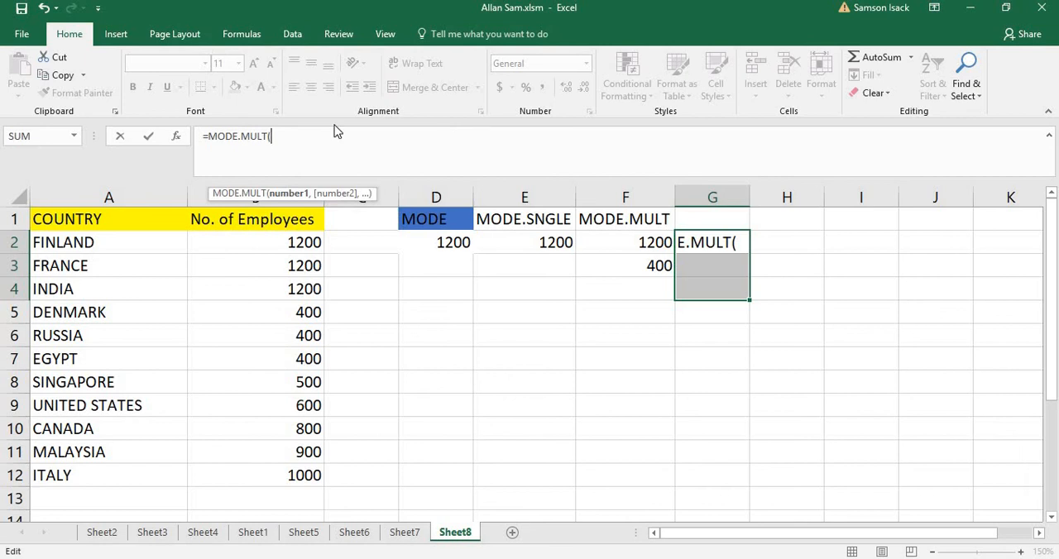
click(306, 246)
drag(306, 247, 287, 472)
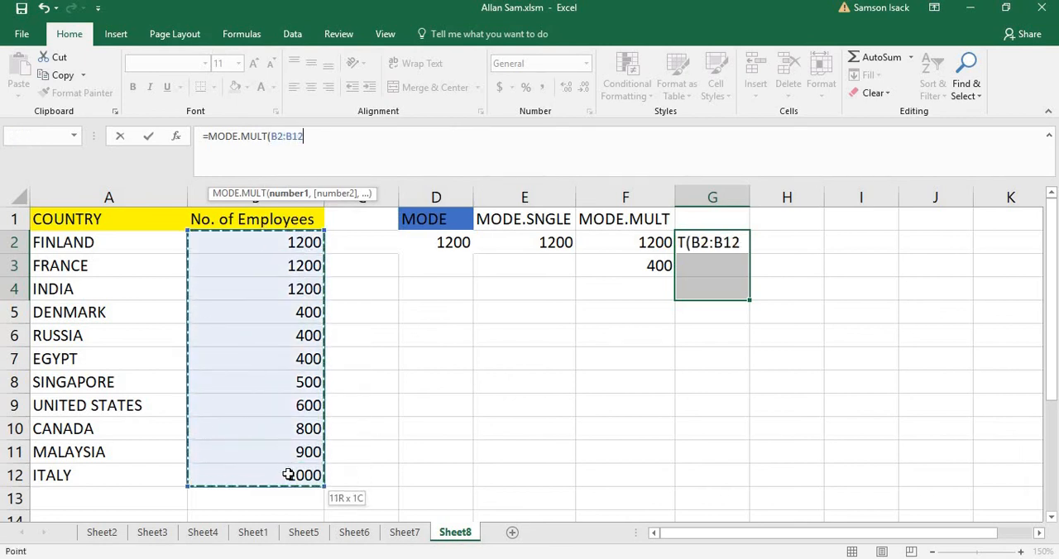
text())
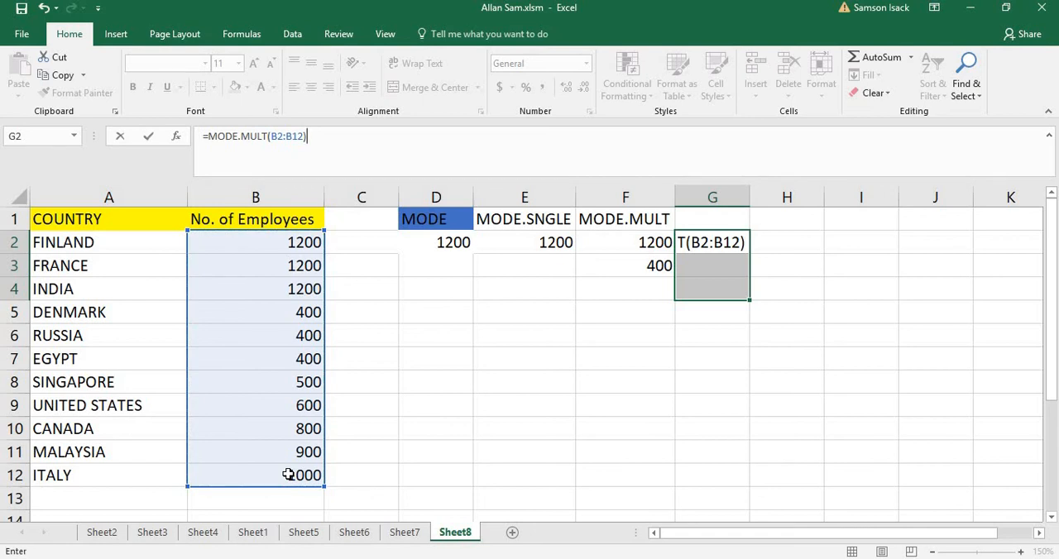
key(ctrl+shift+Return)
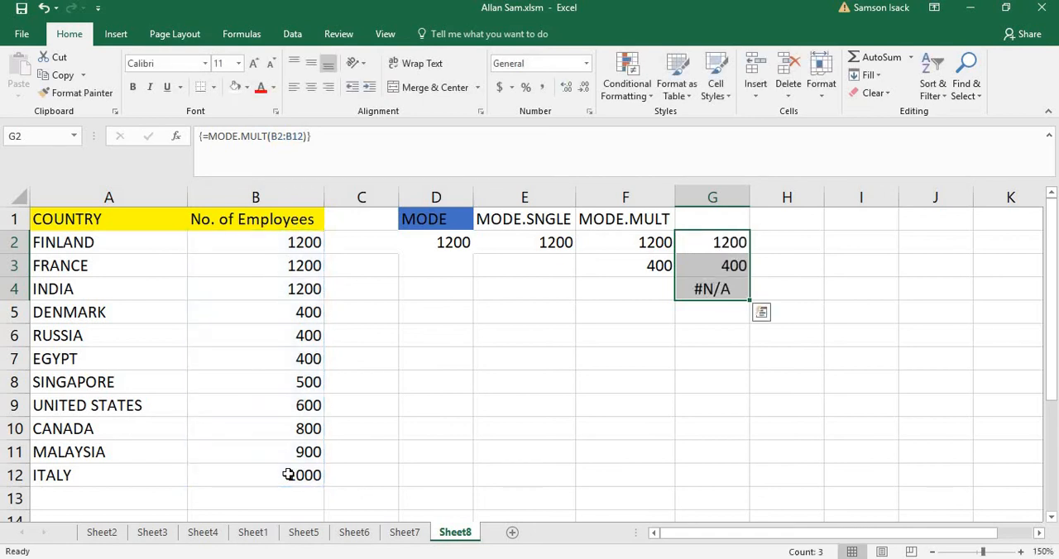
click(731, 241)
click(725, 265)
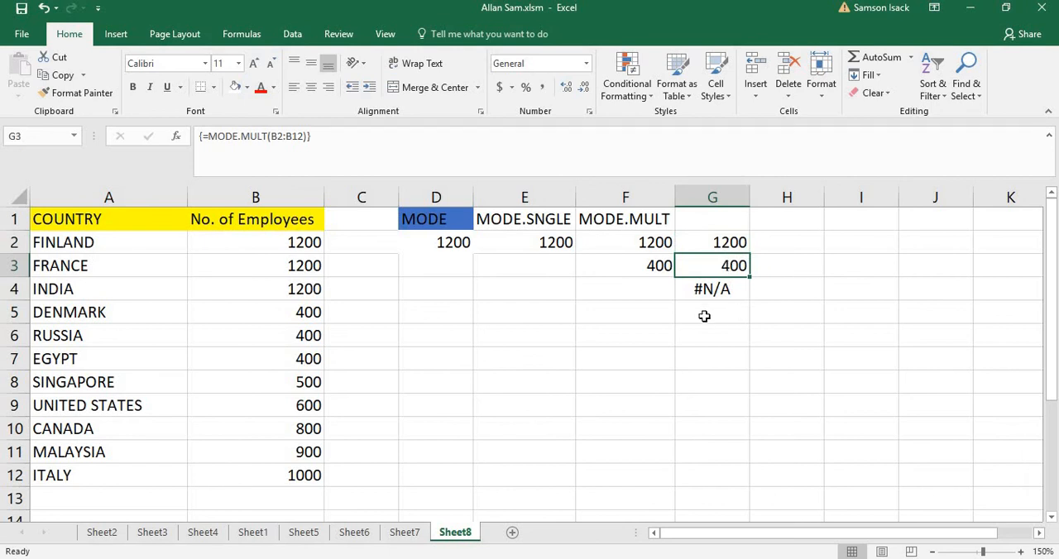
click(723, 288)
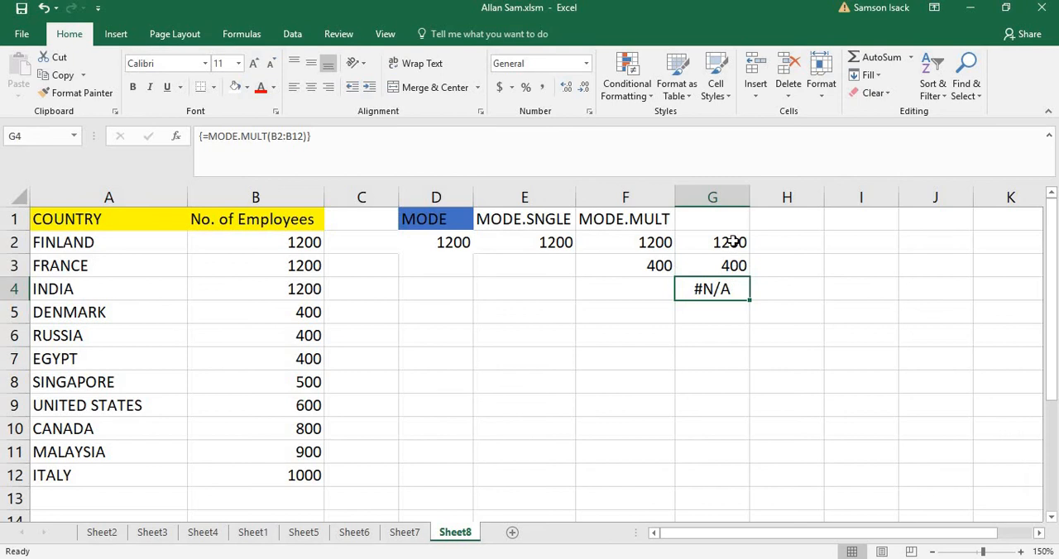
Set the employee numbers of the United States in B9 and Canada in B10 to 500, and check the MODE.MULT results in G2:G4
click(310, 381)
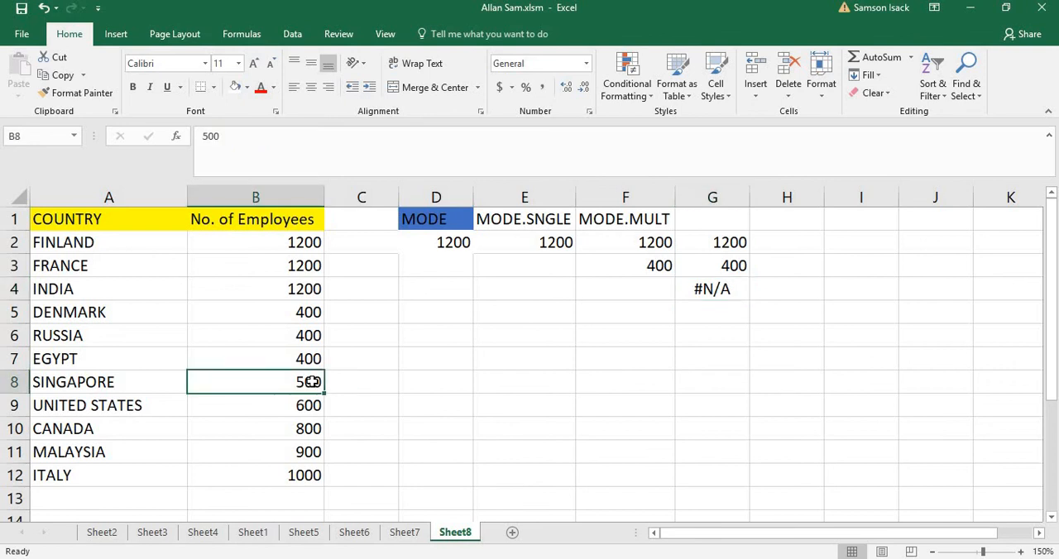
click(312, 404)
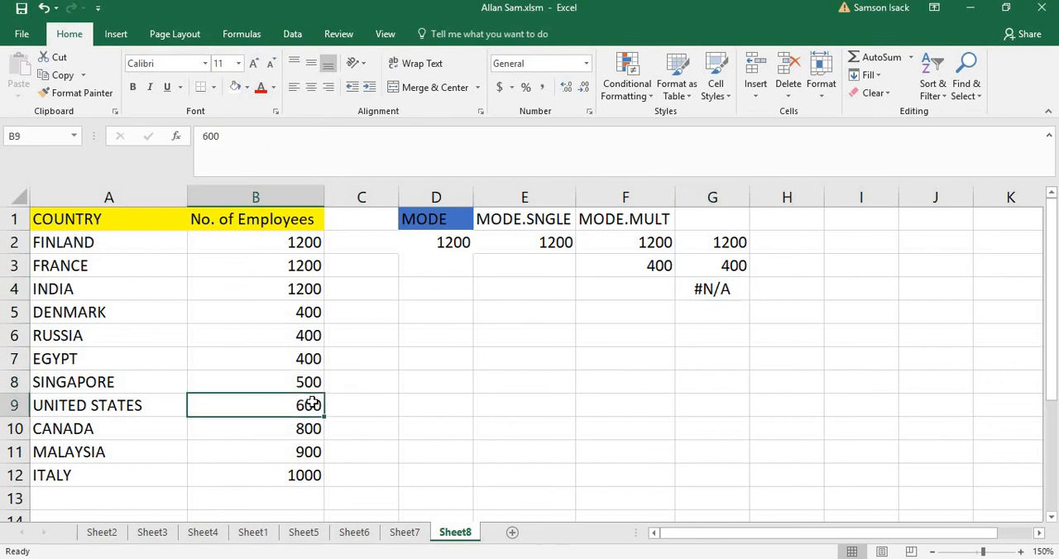
text(500)
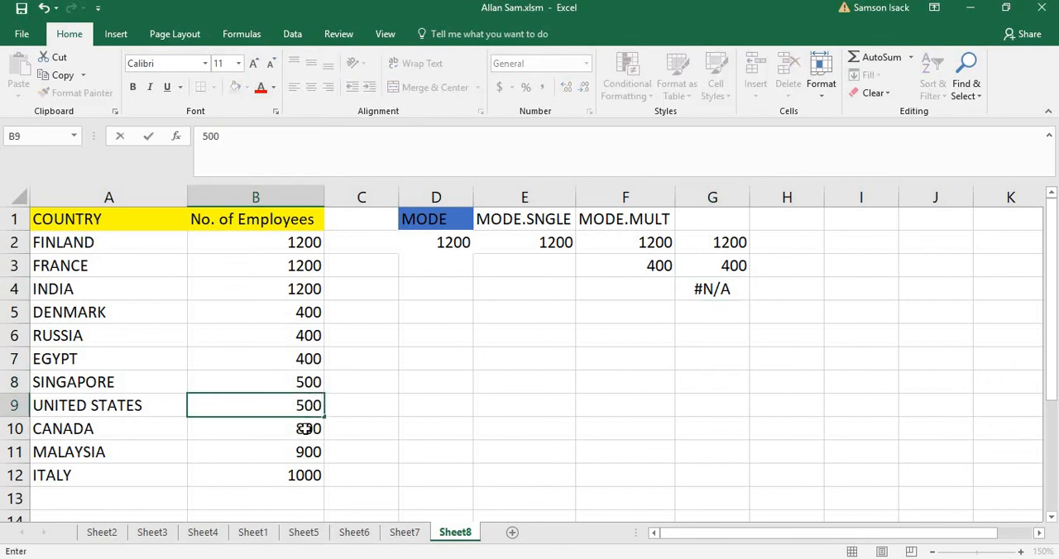
click(304, 429)
text(500)
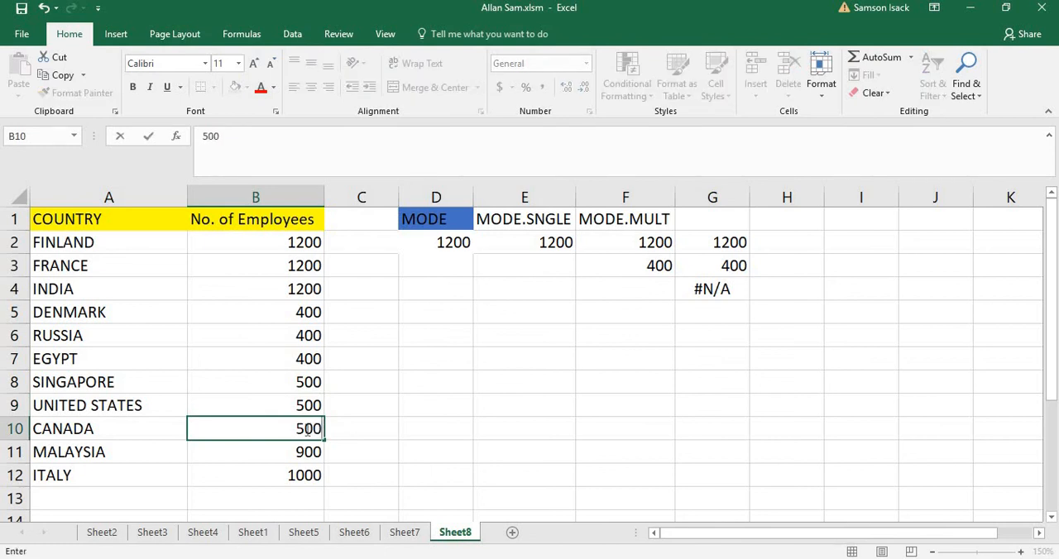
key(Return)
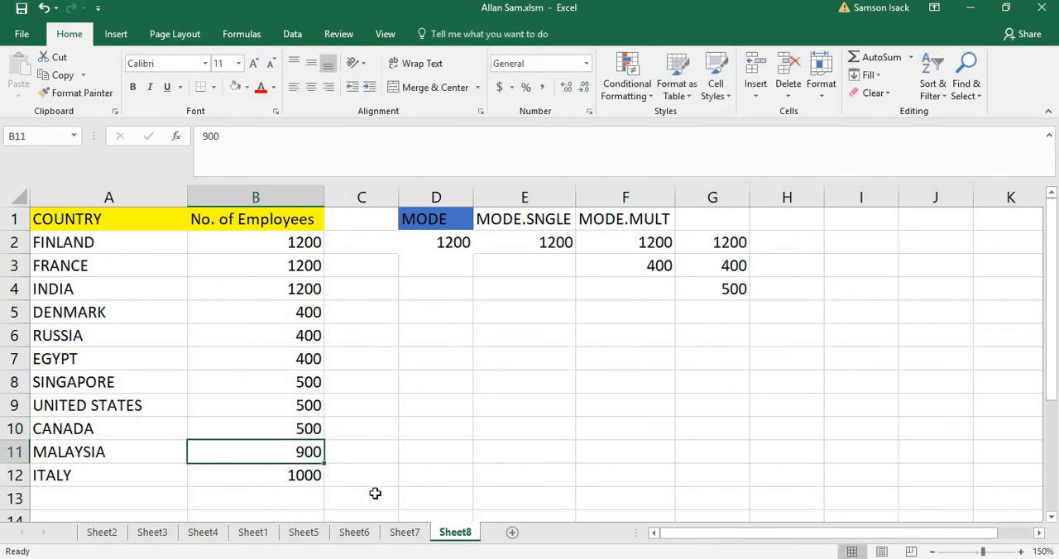
click(732, 286)
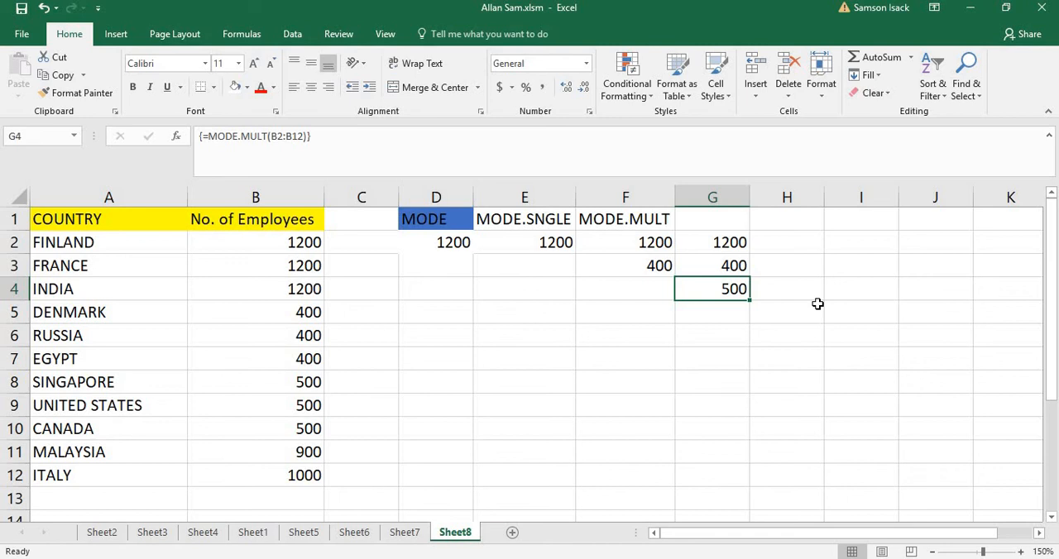
drag(732, 248, 733, 286)
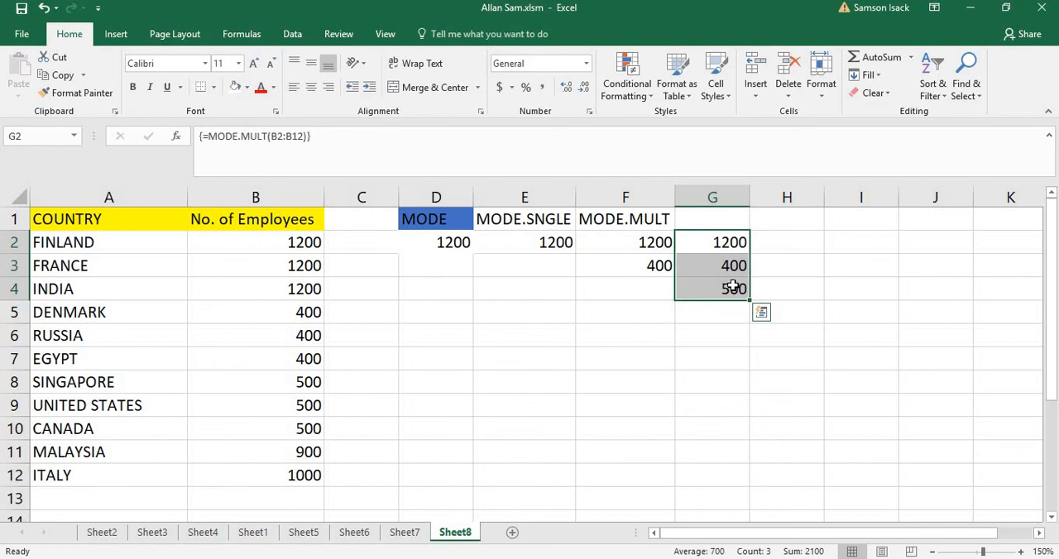
click(716, 216)
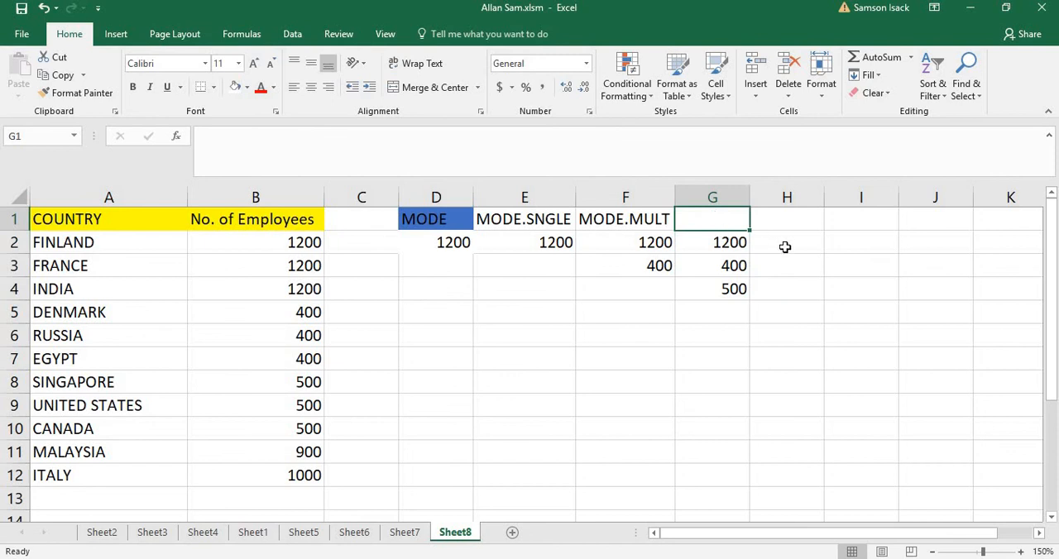
Begin a =MODE.MULT formula for the three horizontal cells H2:J2
drag(783, 245, 942, 242)
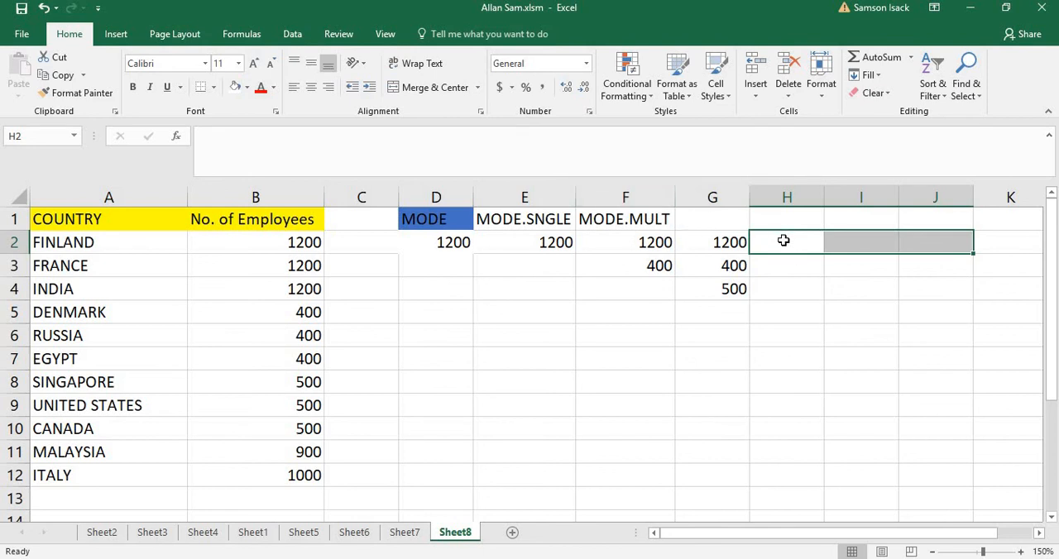
drag(784, 240, 934, 243)
click(458, 146)
text(=M)
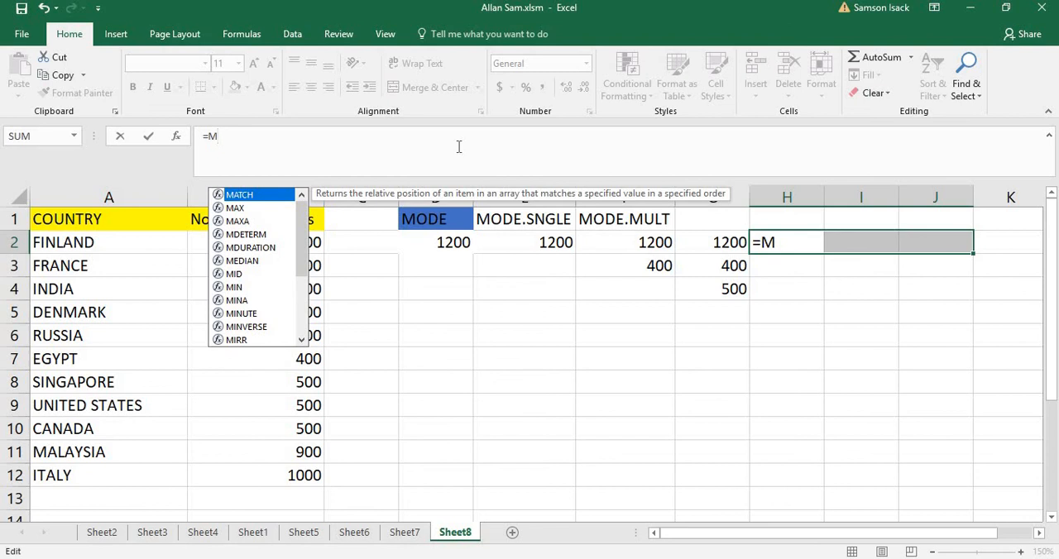
text(ODE)
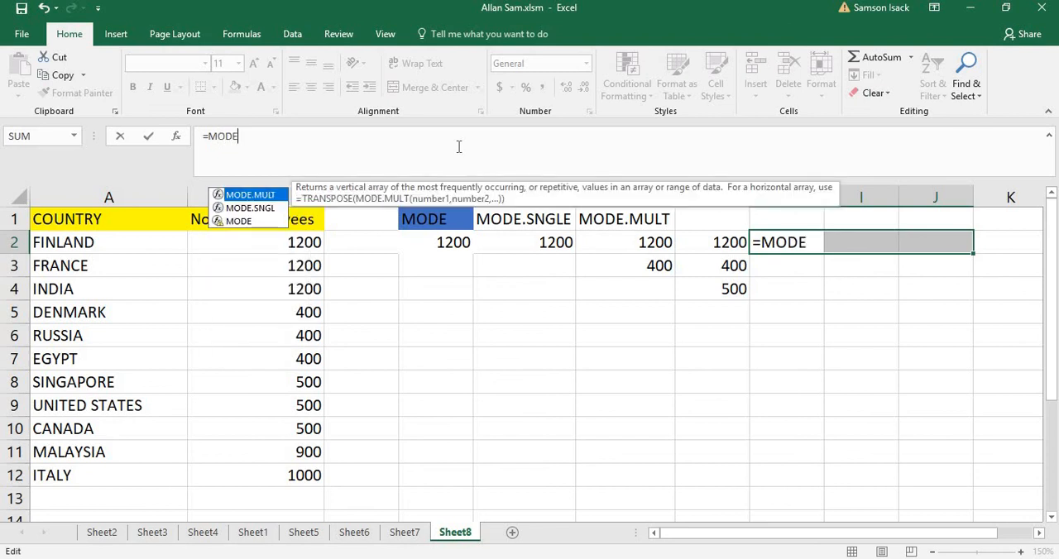
text(.MULT)
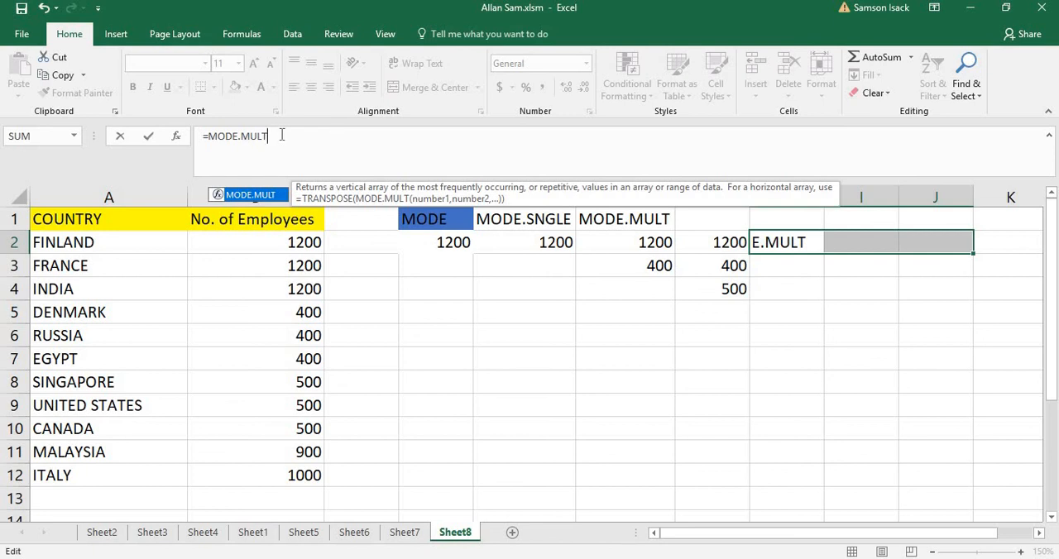
Wrap the unfinished formula in TRANSPOSE and enter =TRANSPOSE(MODE.MULT(B2:B12)) as an array formula across H2:J2
click(209, 135)
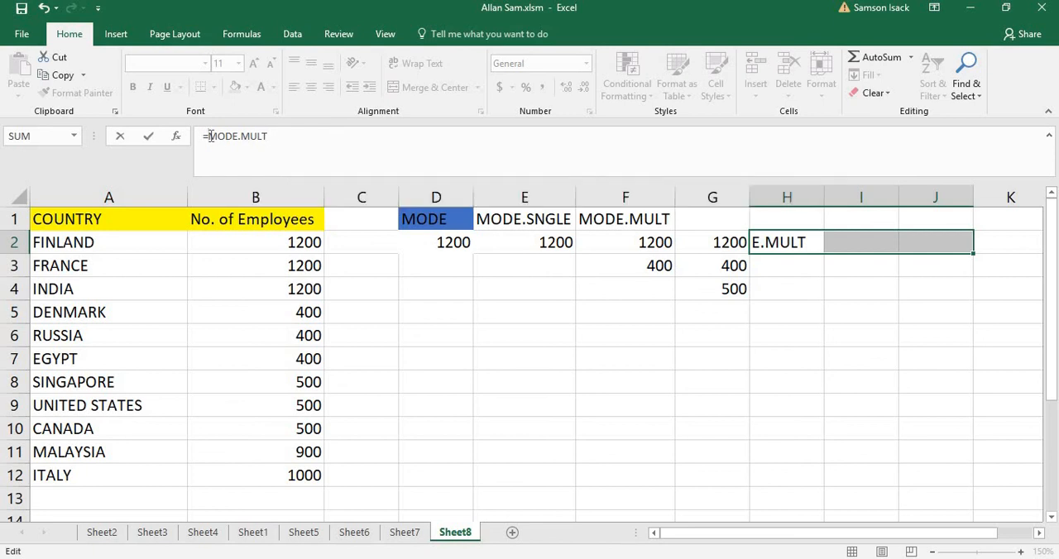
text(TRAM)
key(BackSpace)
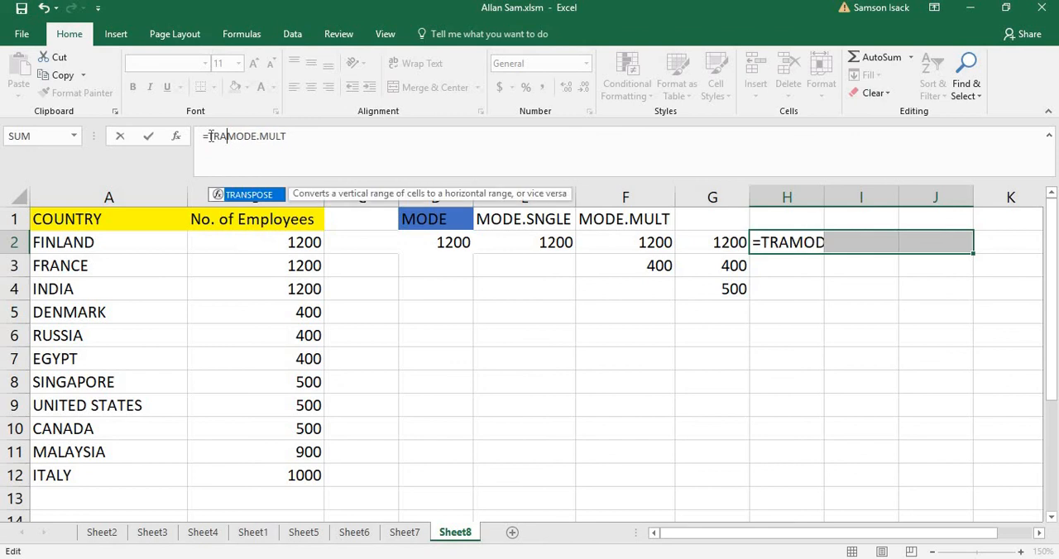
text(NSPOSE)
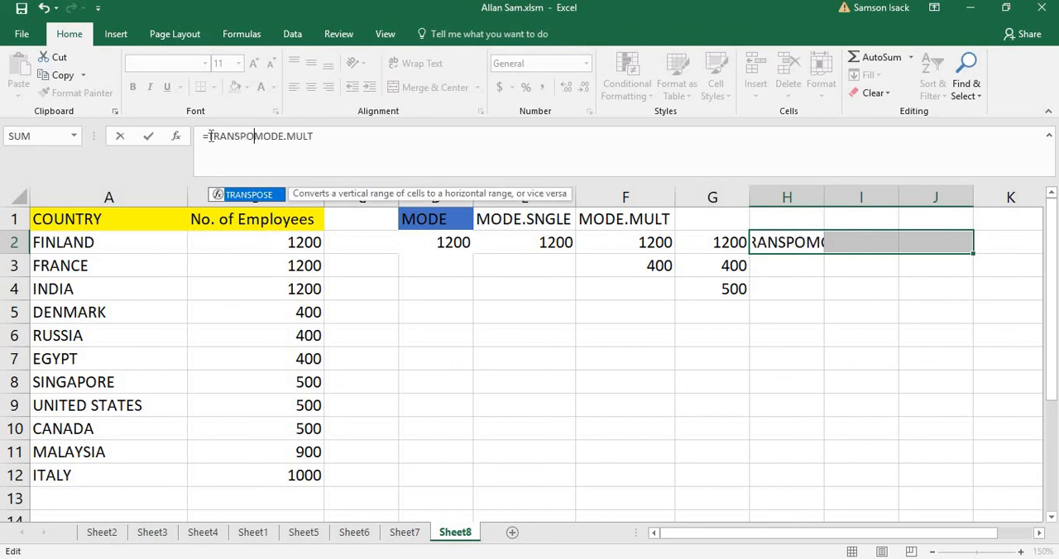
text(()
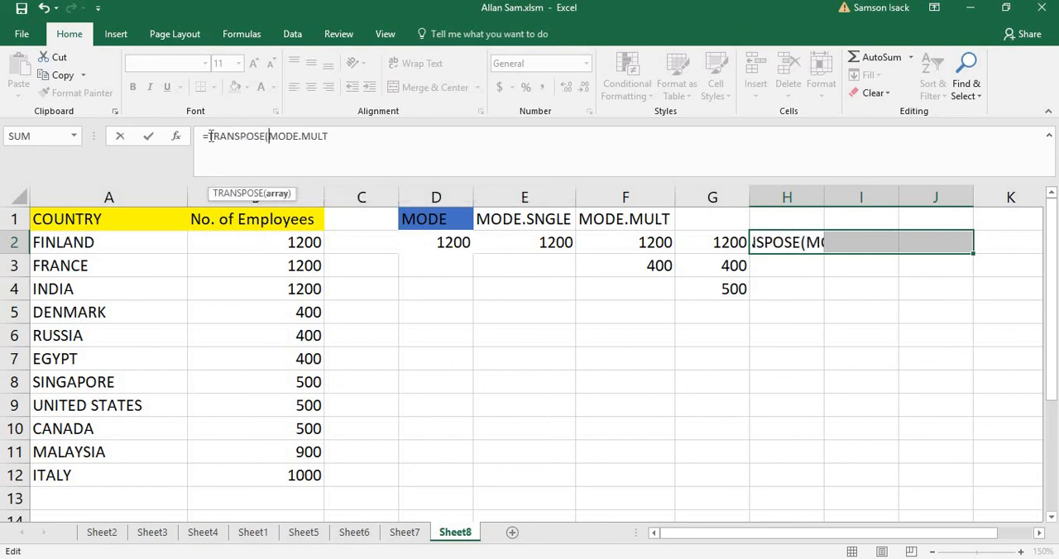
click(373, 137)
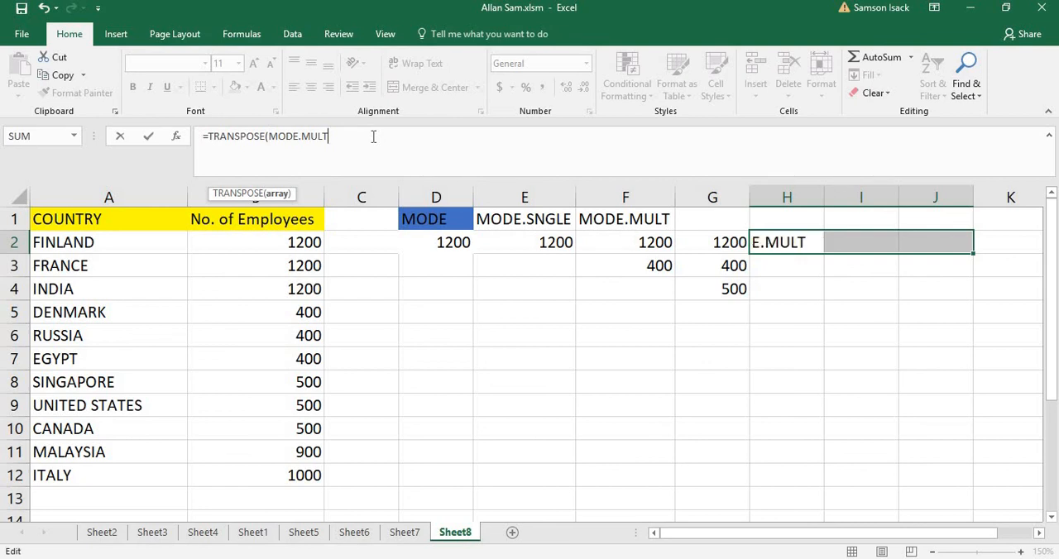
text(()
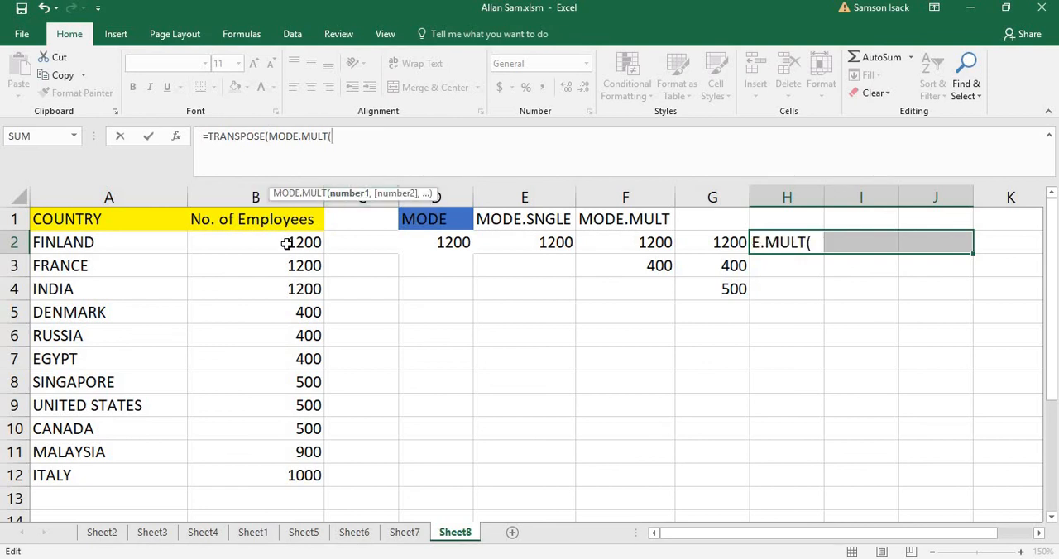
drag(287, 242, 269, 470)
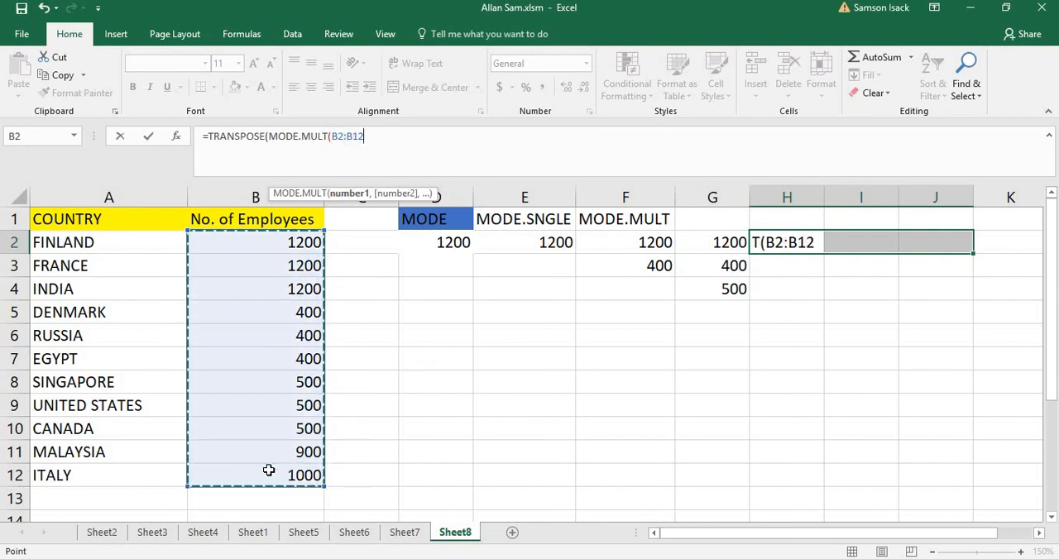
text())
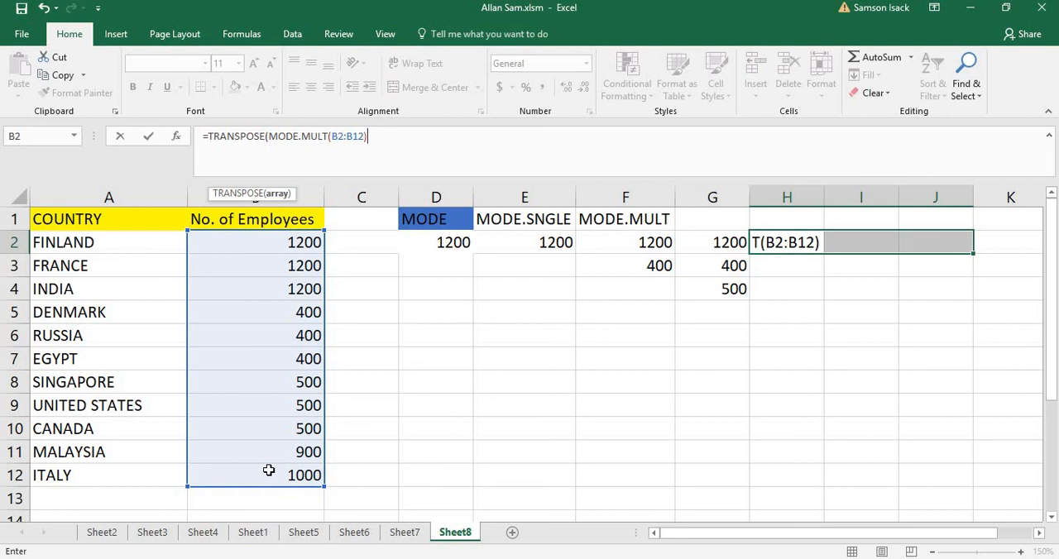
text())
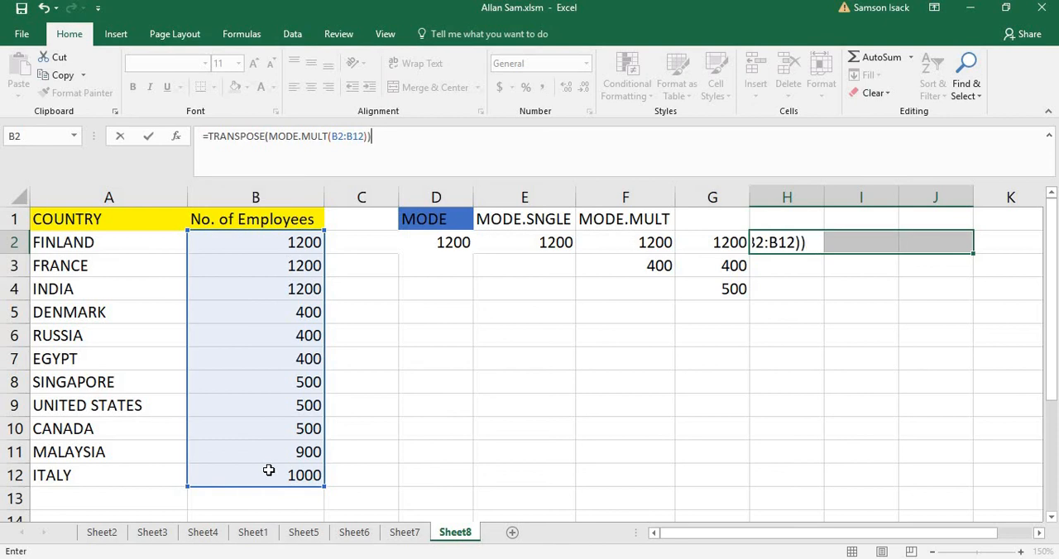
key(ctrl+shift+Return)
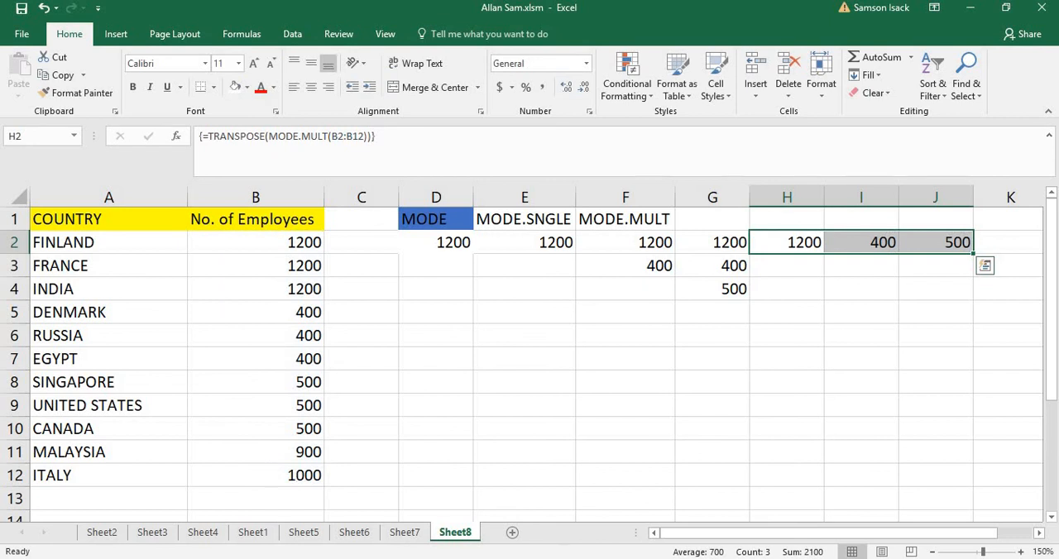
Fill the transposed mode cells H2:J2 with light orange
click(246, 87)
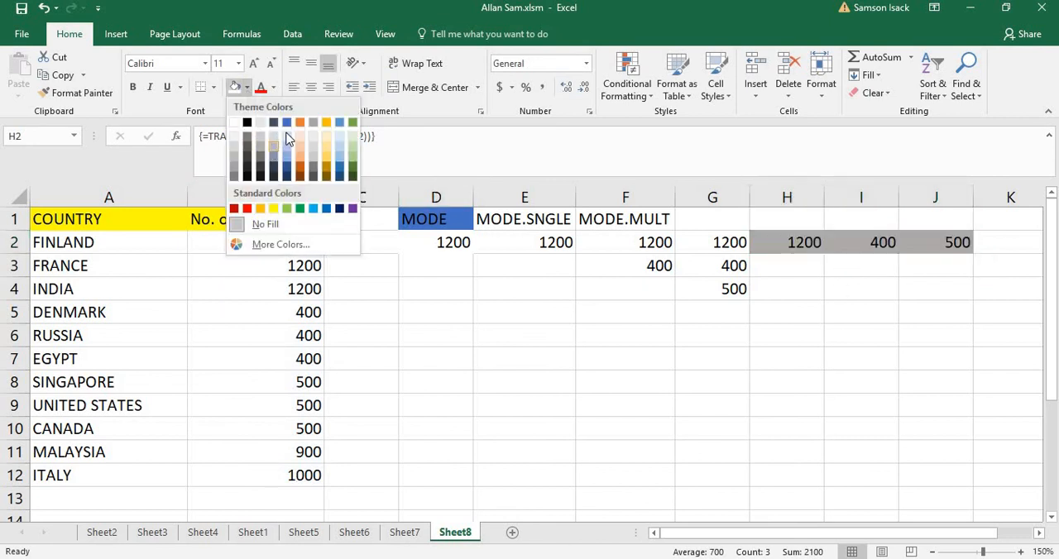
click(299, 155)
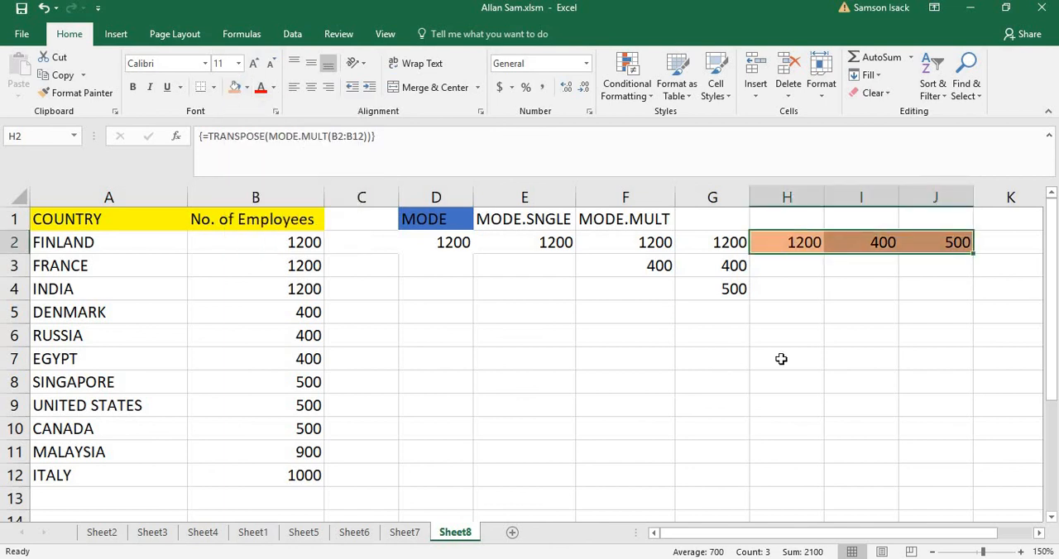
click(785, 359)
Fill the vertical mode cells G2:G4 with light grey and compare them with the horizontal cells H2:J2
drag(721, 243, 721, 285)
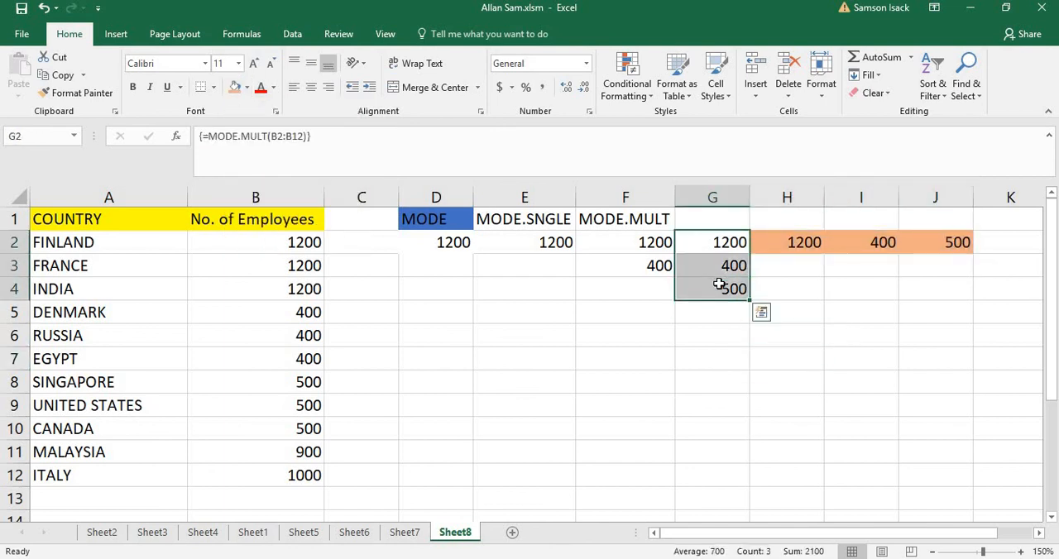
click(238, 91)
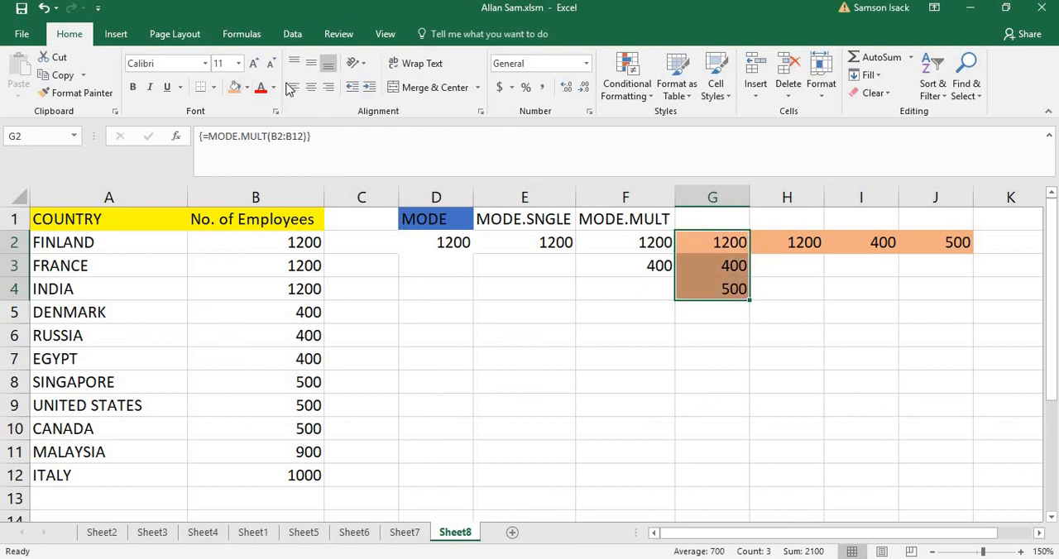
click(246, 87)
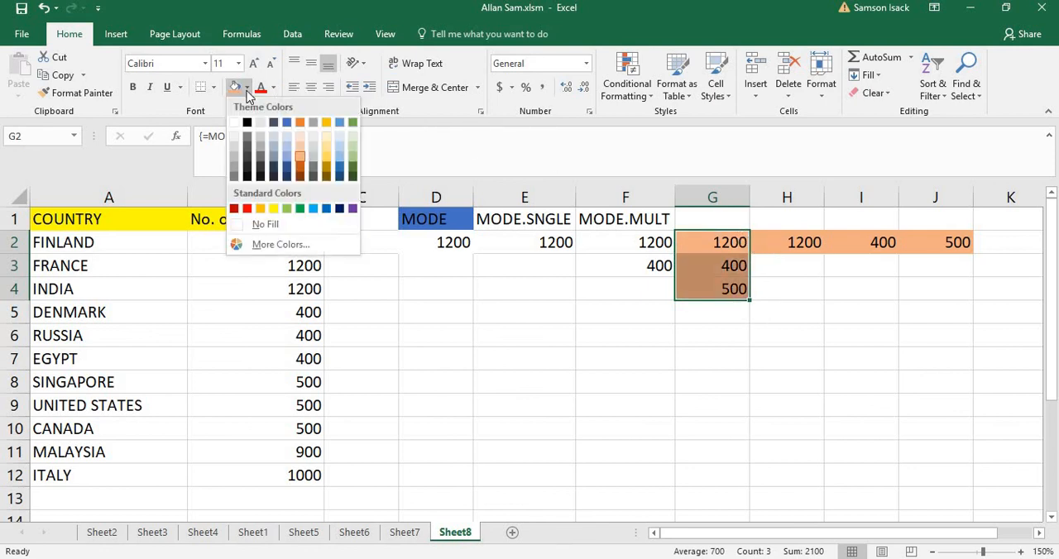
click(318, 147)
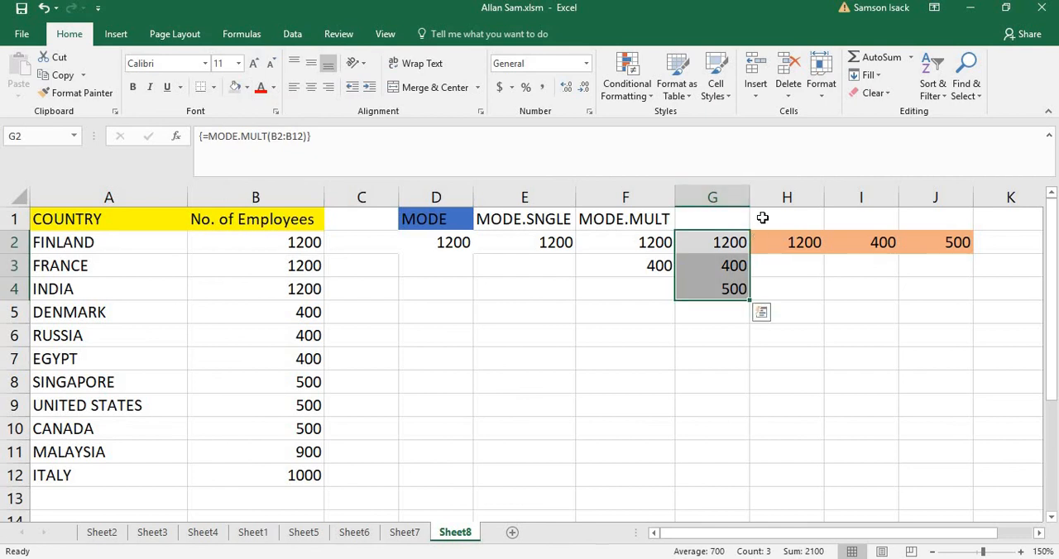
drag(778, 242, 945, 240)
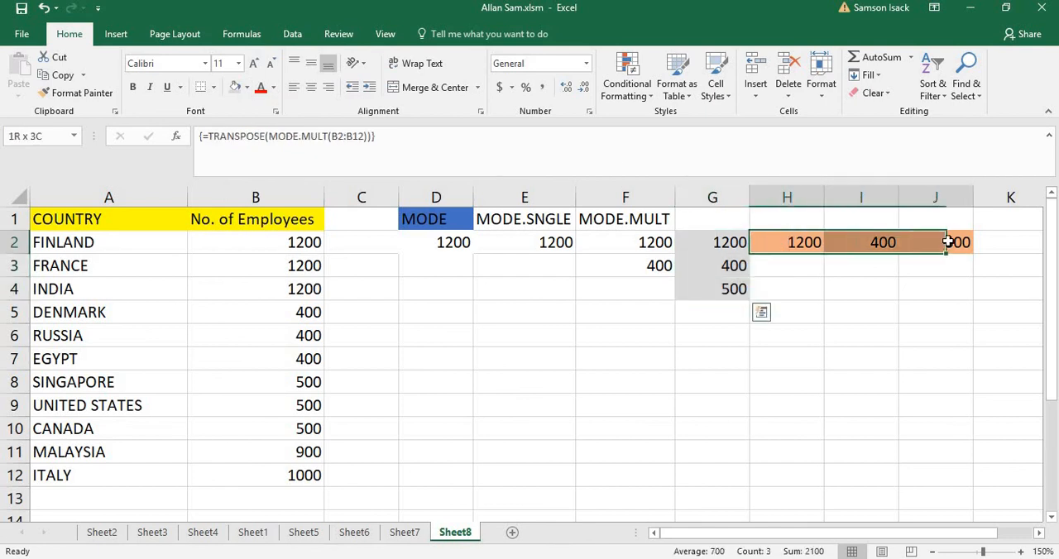
click(848, 375)
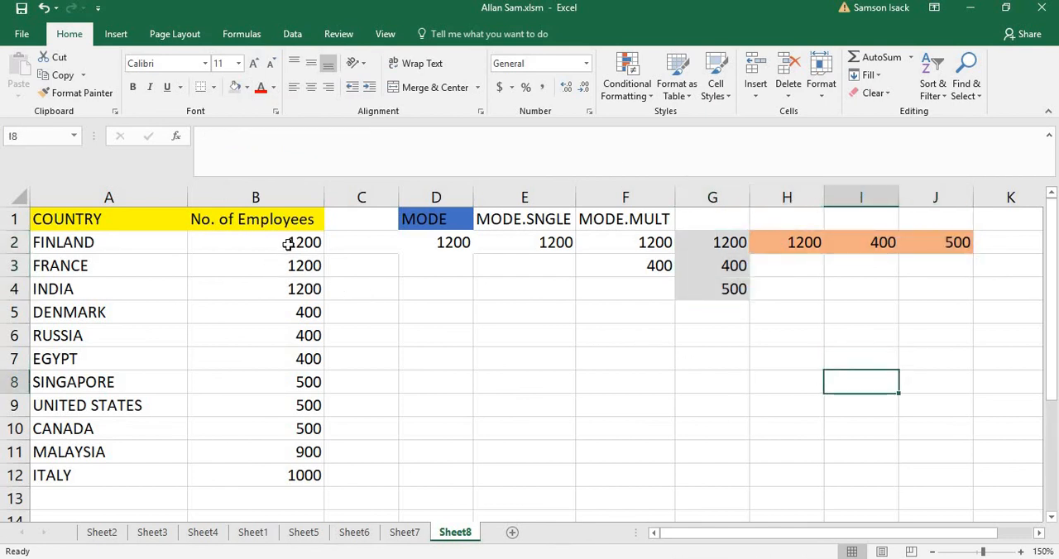
Set France's number of employees in B3 to 600 and check the third mode cells, G4 and J2
drag(288, 243, 281, 476)
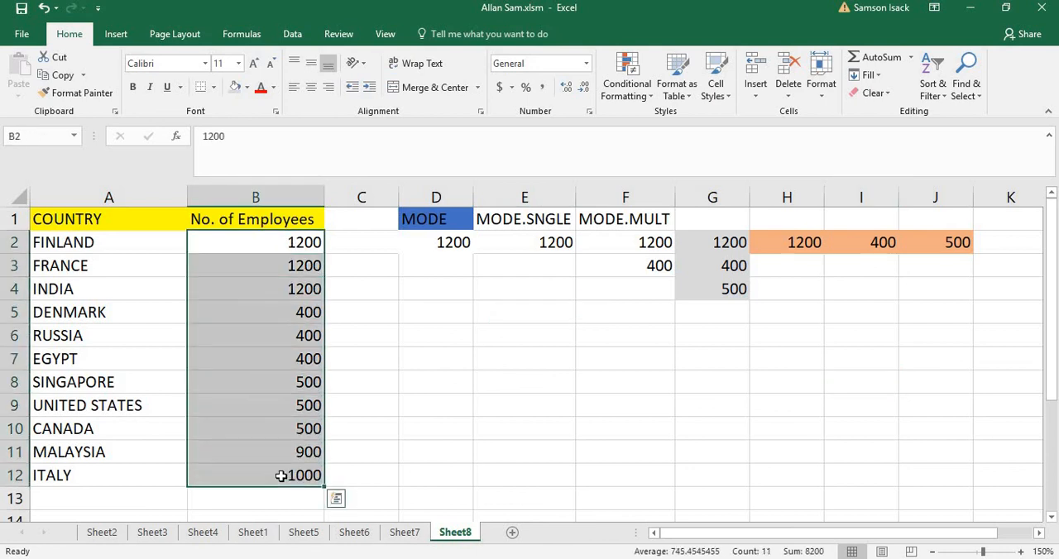
click(270, 266)
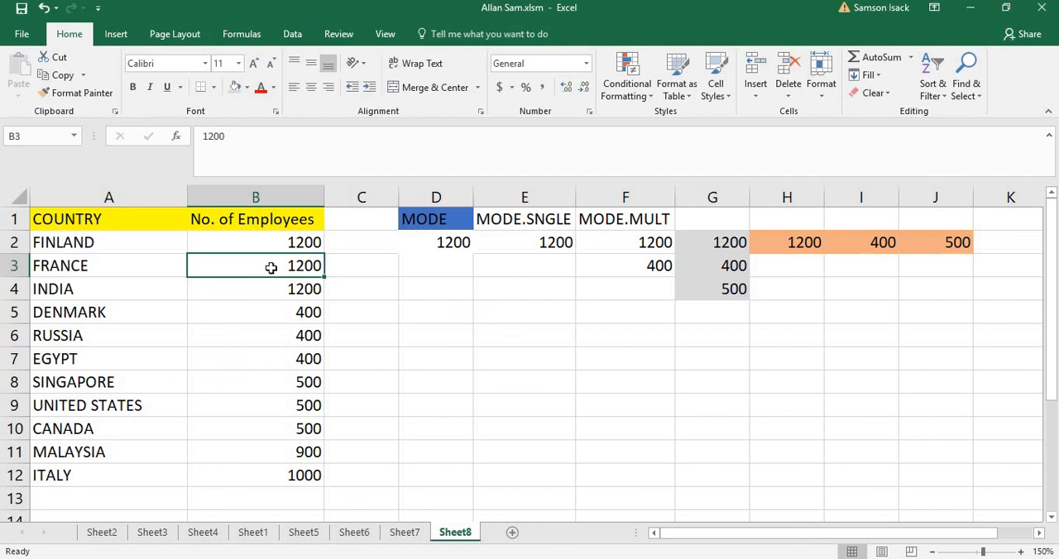
text(600)
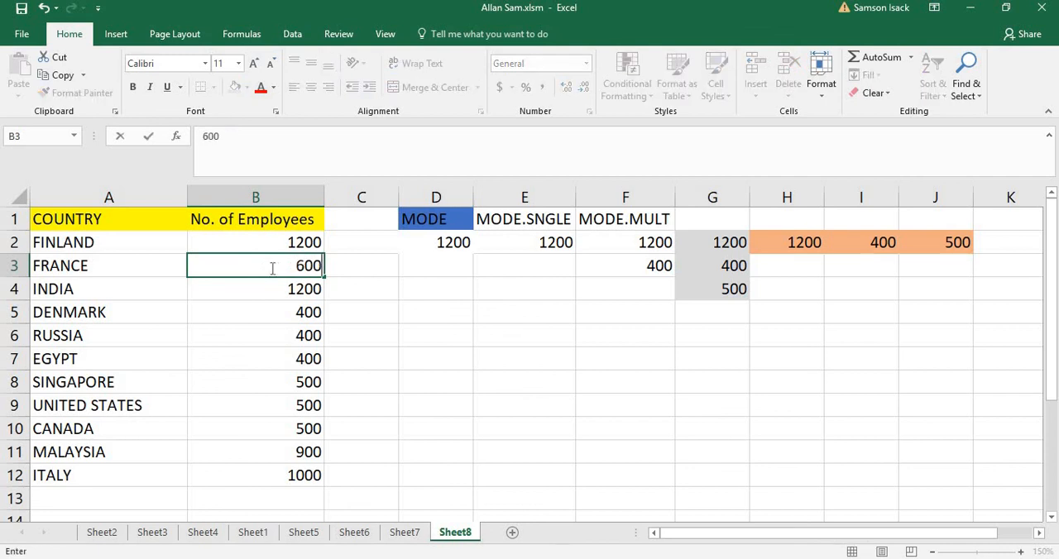
key(Return)
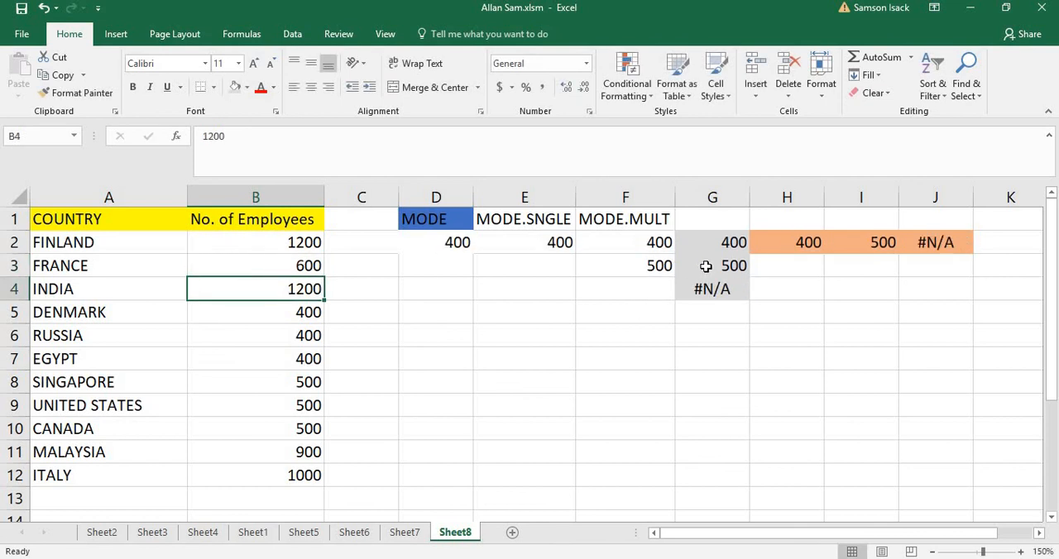
click(711, 293)
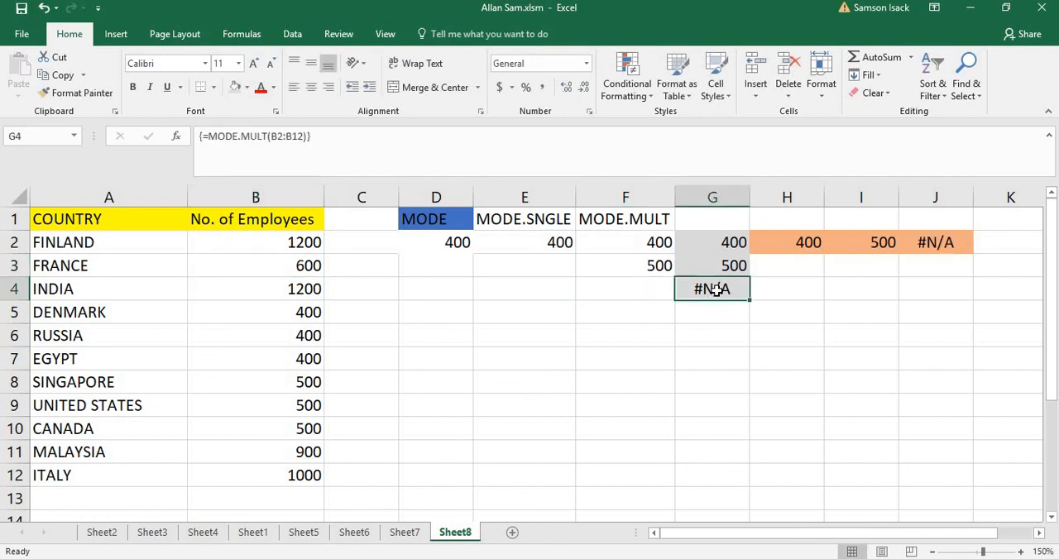
click(925, 237)
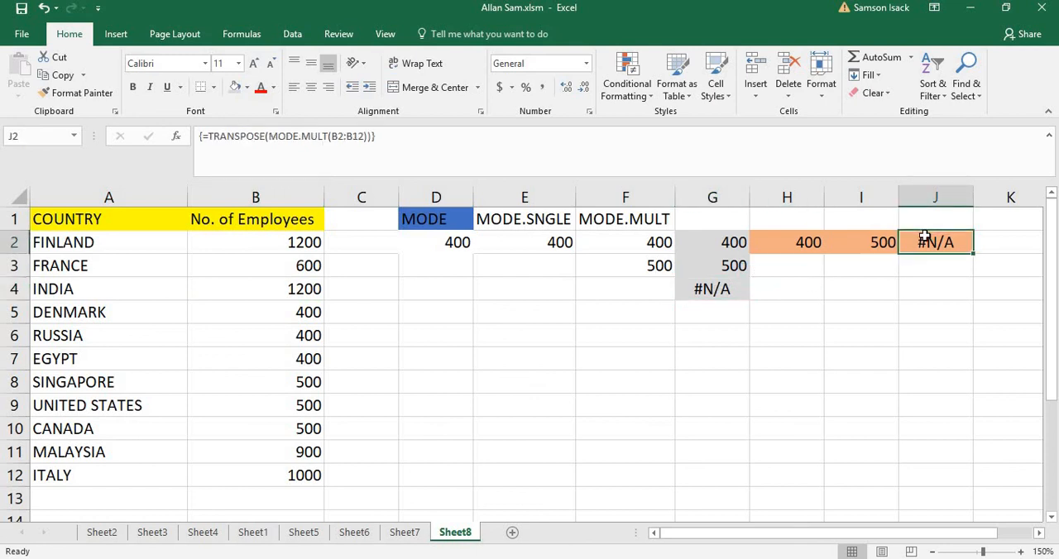